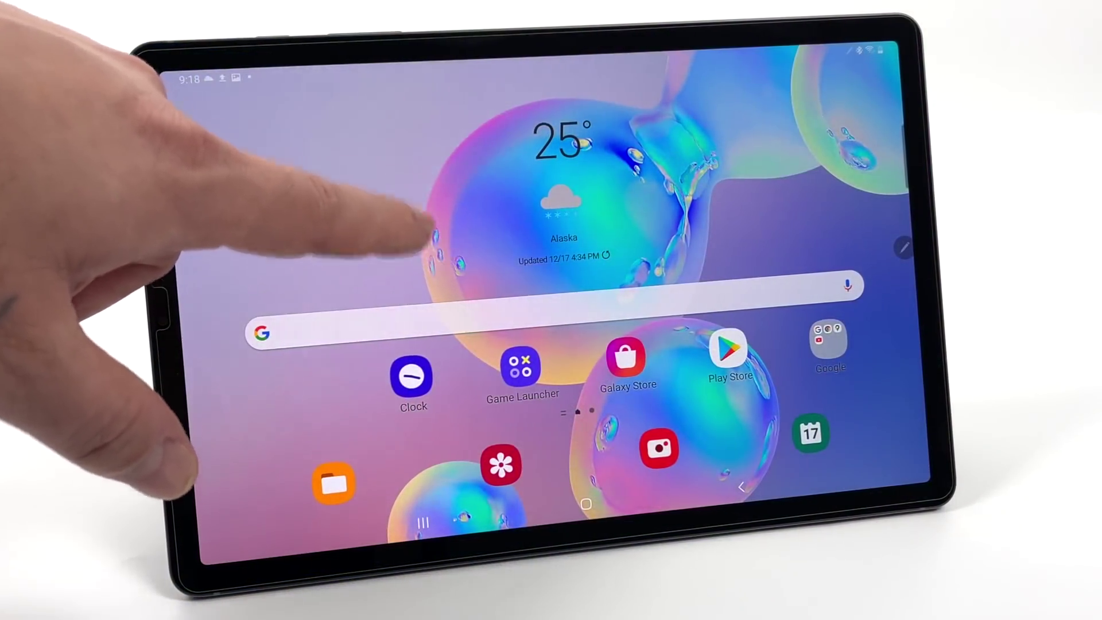
Open DuckStation from the installed apps and return to the home screen
left_click_drag(425, 241, 425, 149)
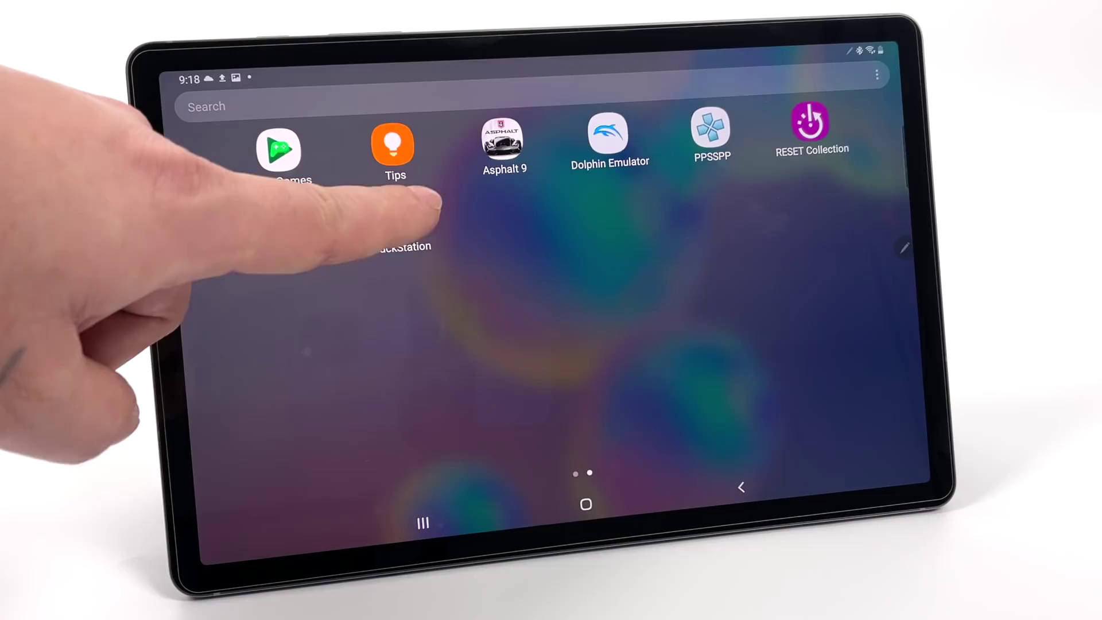
left_click(409, 213)
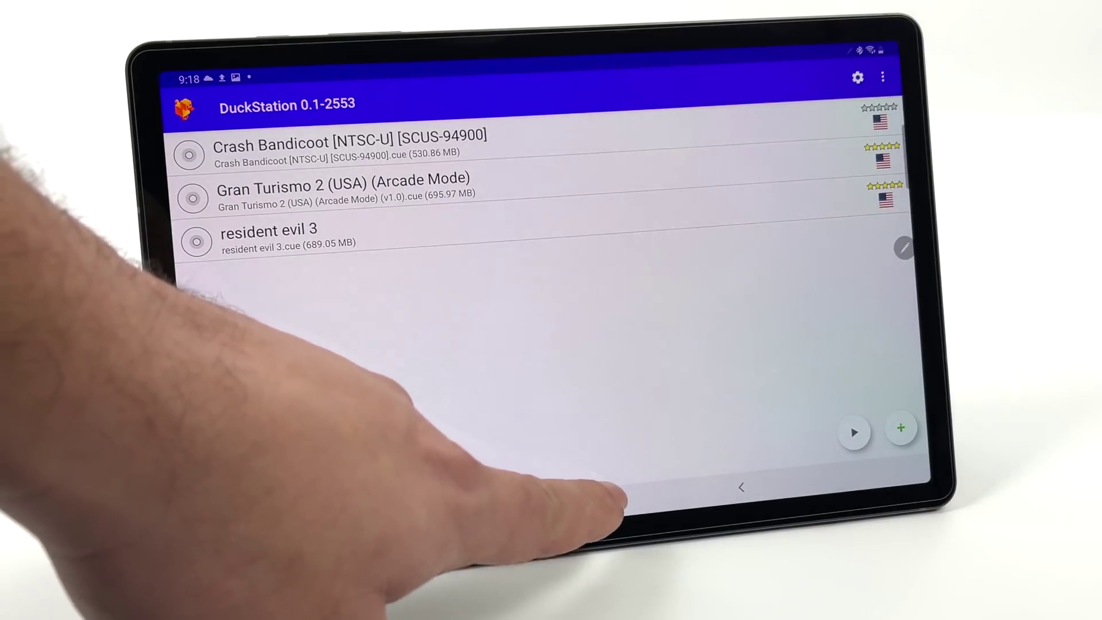
left_click(608, 499)
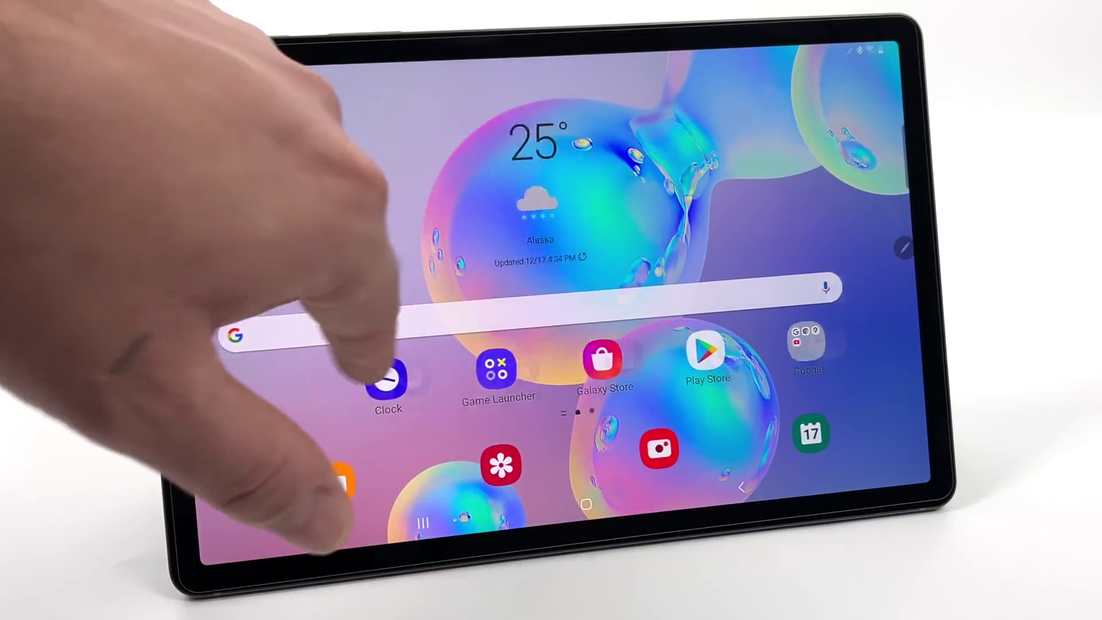
Launch Gran Turismo 2 (USA) (Arcade Mode) in DuckStation and continue the paused race
left_click_drag(394, 368, 276, 390)
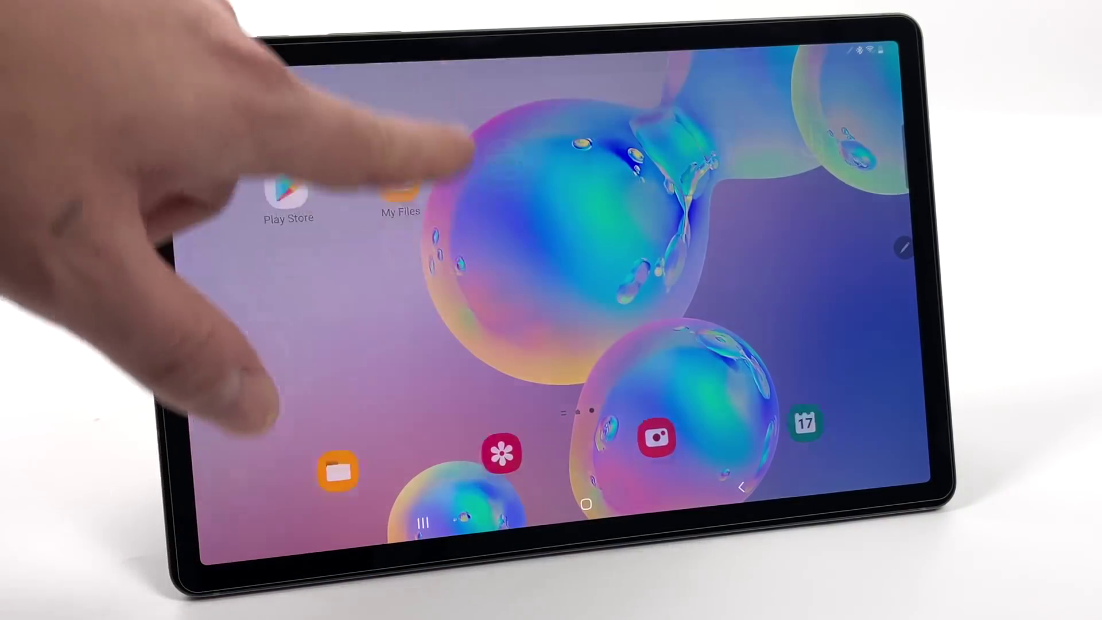
left_click_drag(454, 287, 406, 197)
left_click(406, 209)
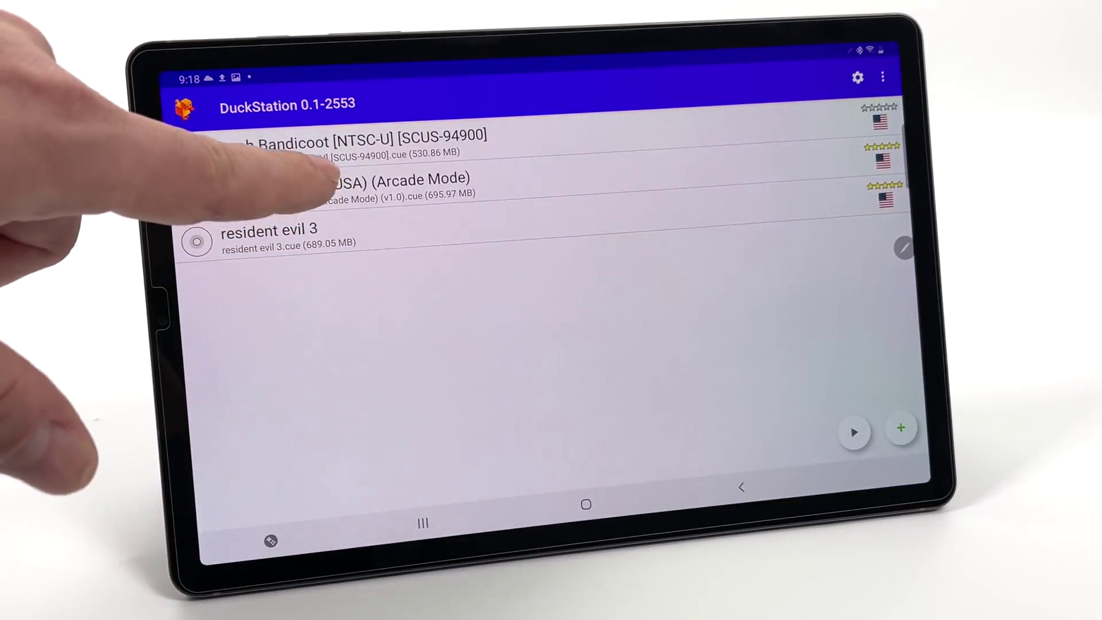
left_click(242, 189)
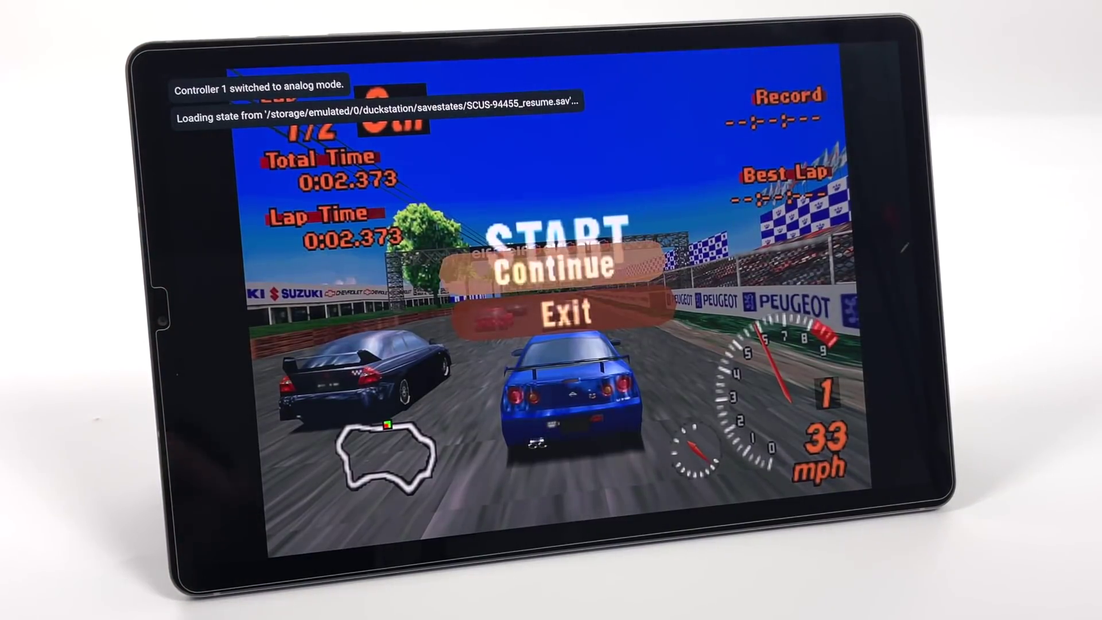
key("Return")
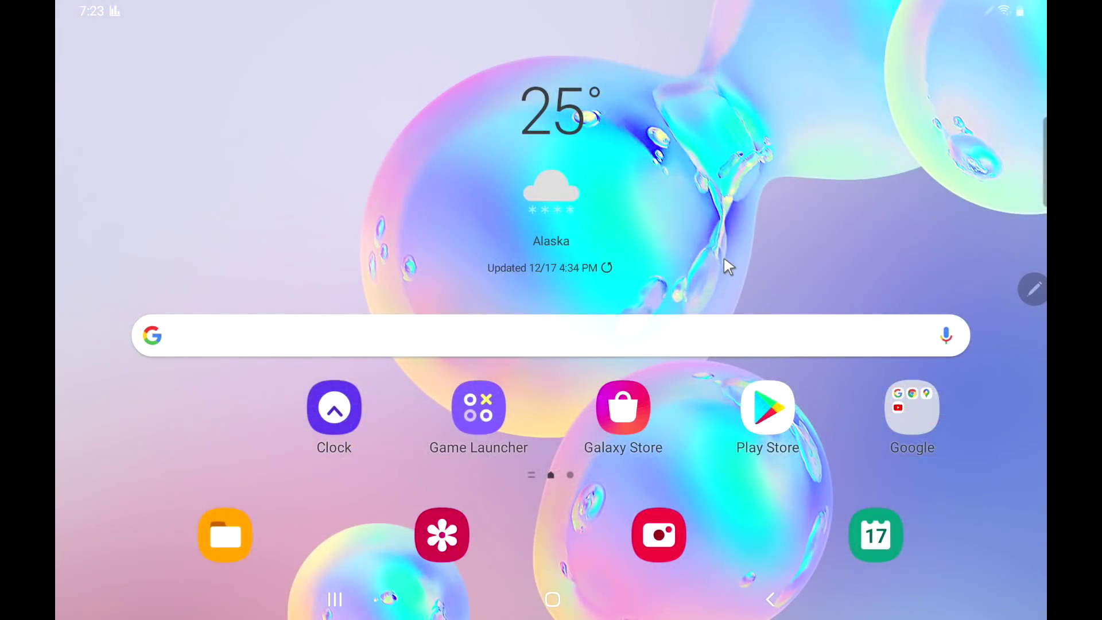
Switch to My Files from the second home screen page and browse the internal storage folders
left_click_drag(725, 259, 507, 239)
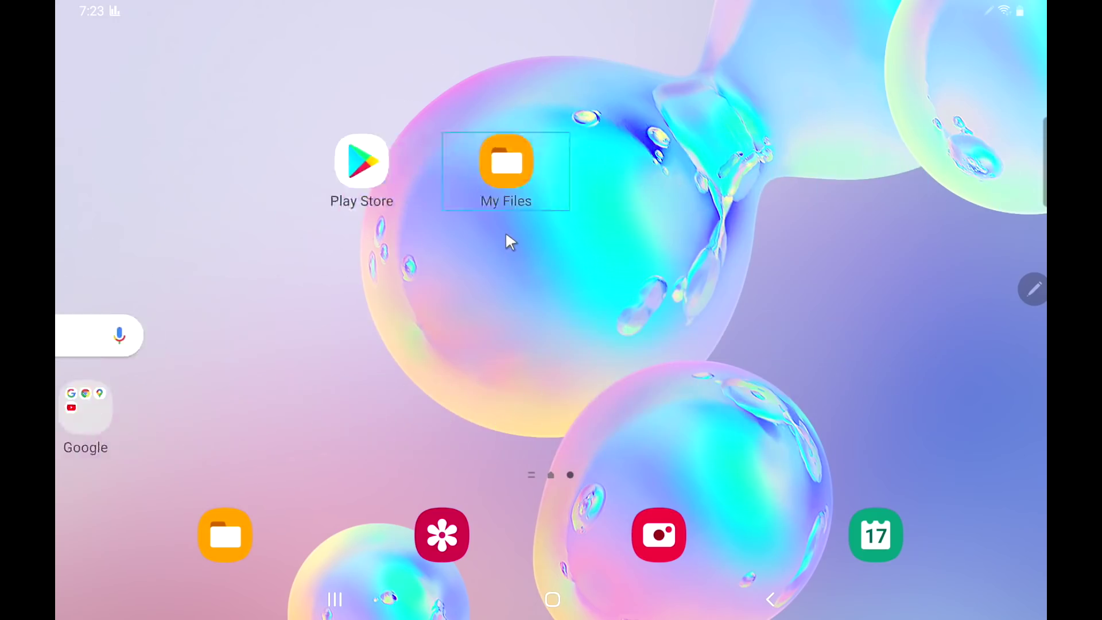
left_click_drag(626, 254, 744, 251)
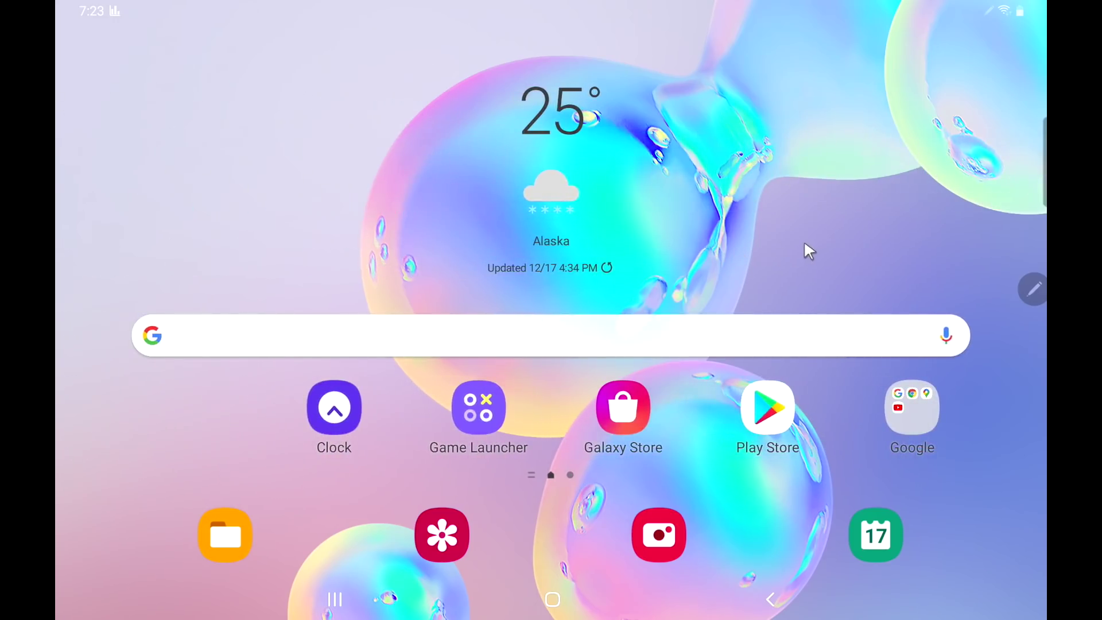
left_click_drag(808, 244, 644, 263)
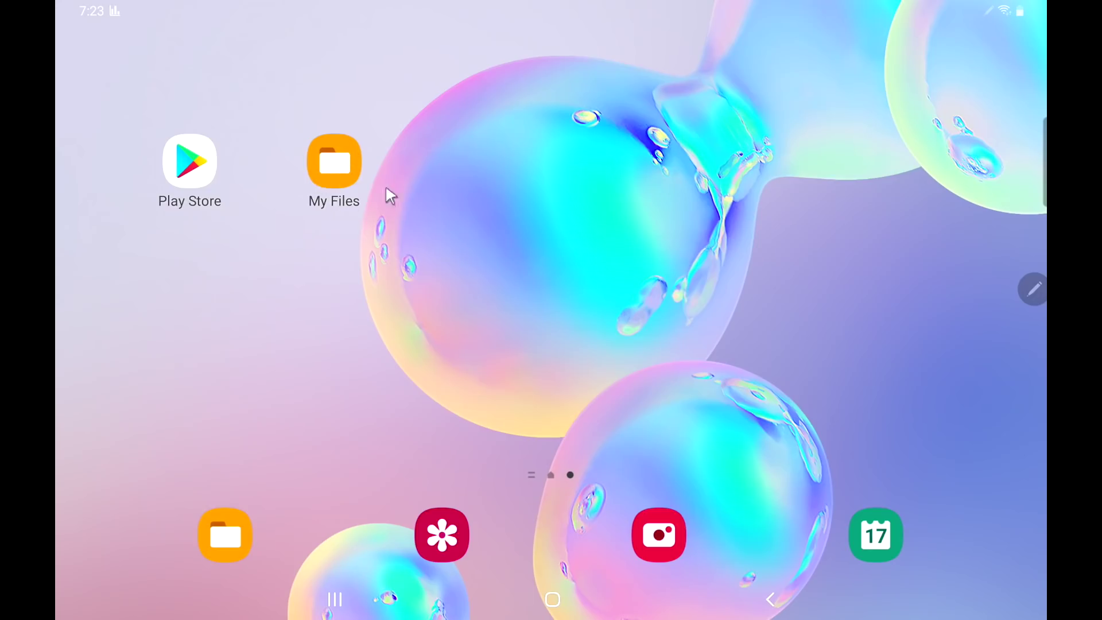
left_click(343, 176)
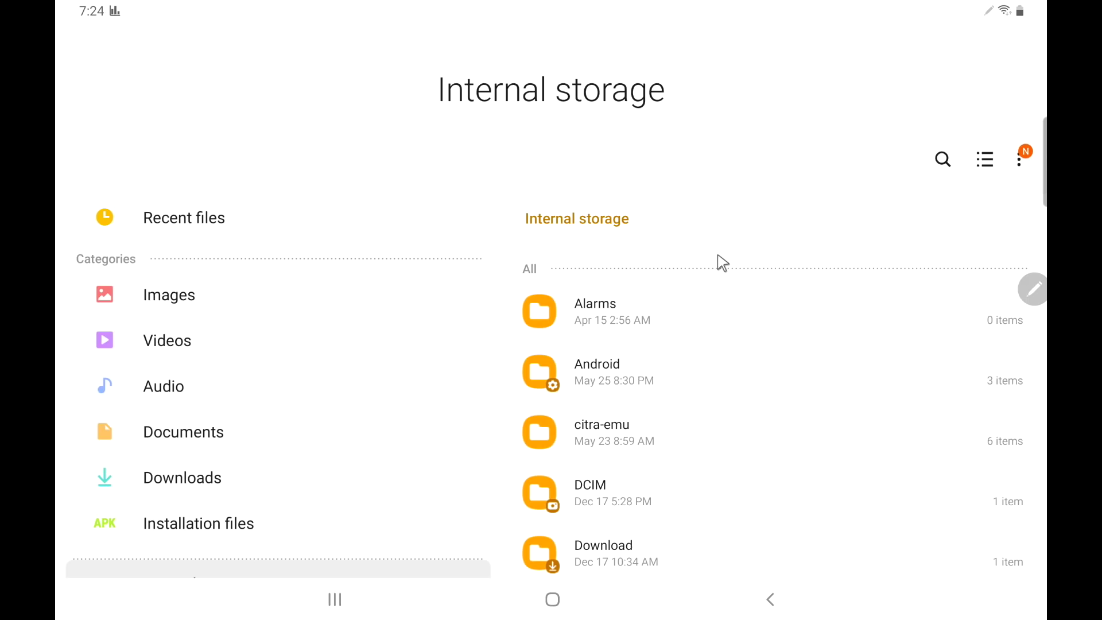
scroll(722, 264, "down", 2)
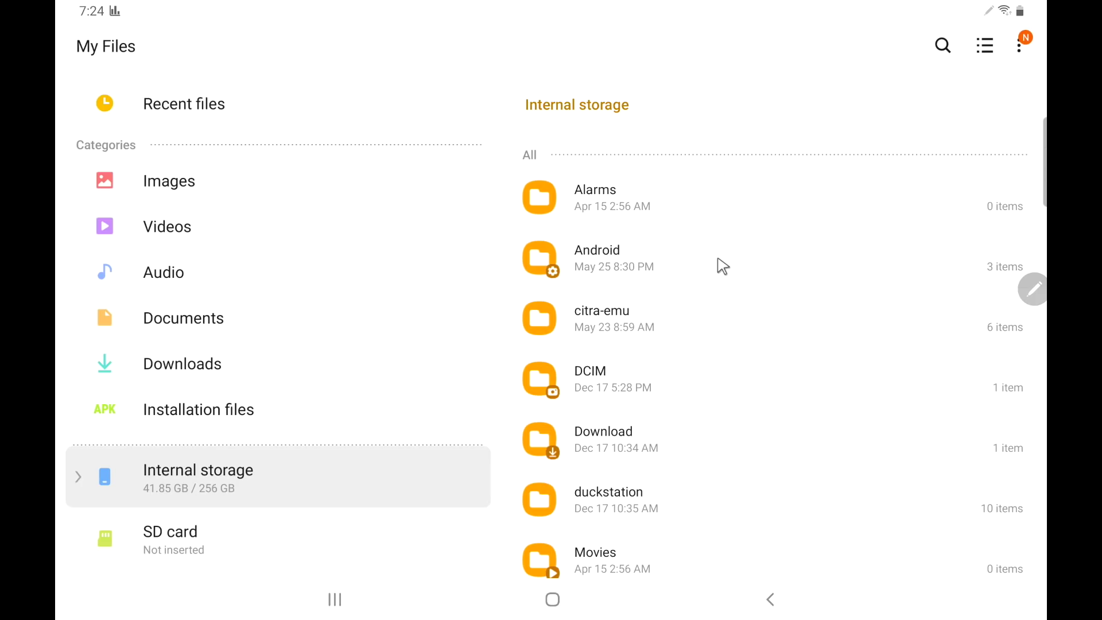
scroll(723, 266, "up", 3)
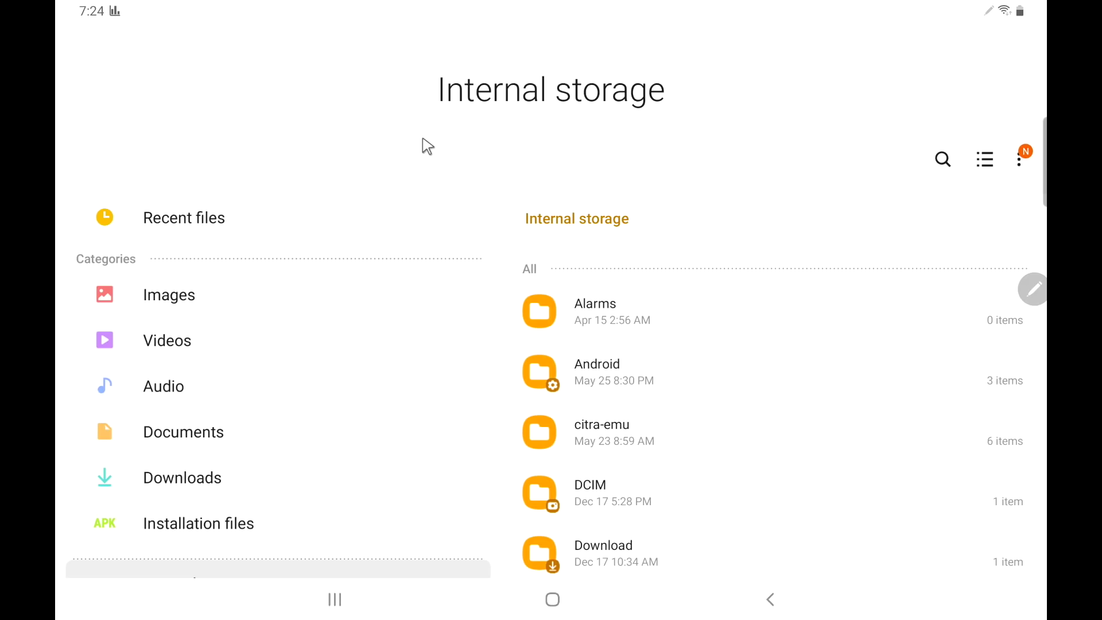
scroll(295, 350, "down", 3)
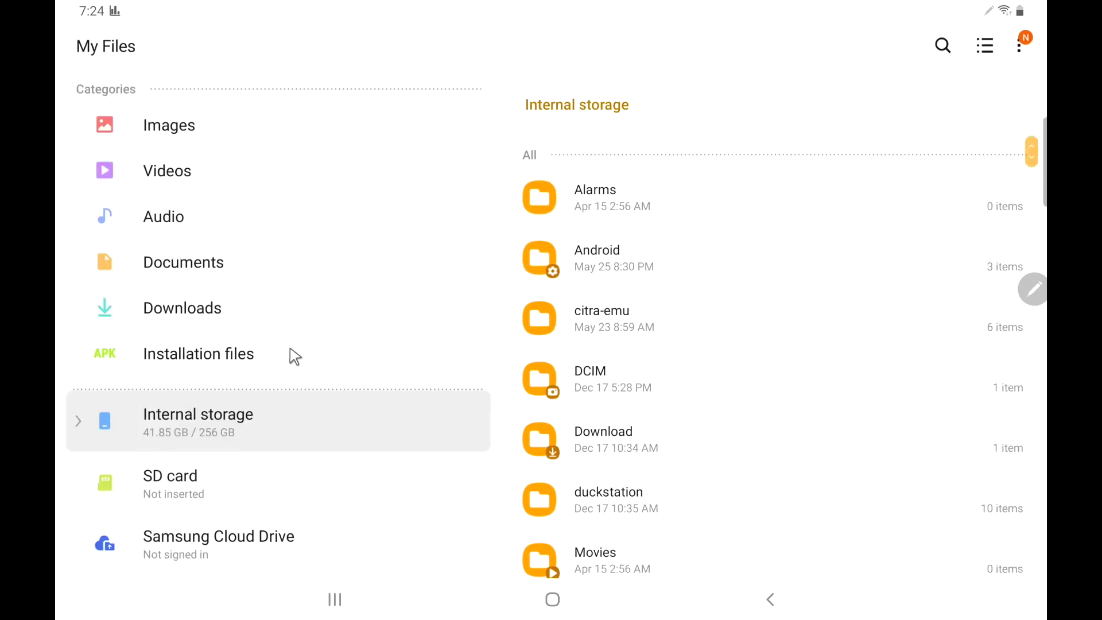
Open the Sony Playstation folder inside the internal storage's Download folder
left_click(206, 432)
left_click(195, 435)
left_click(201, 433)
left_click(202, 432)
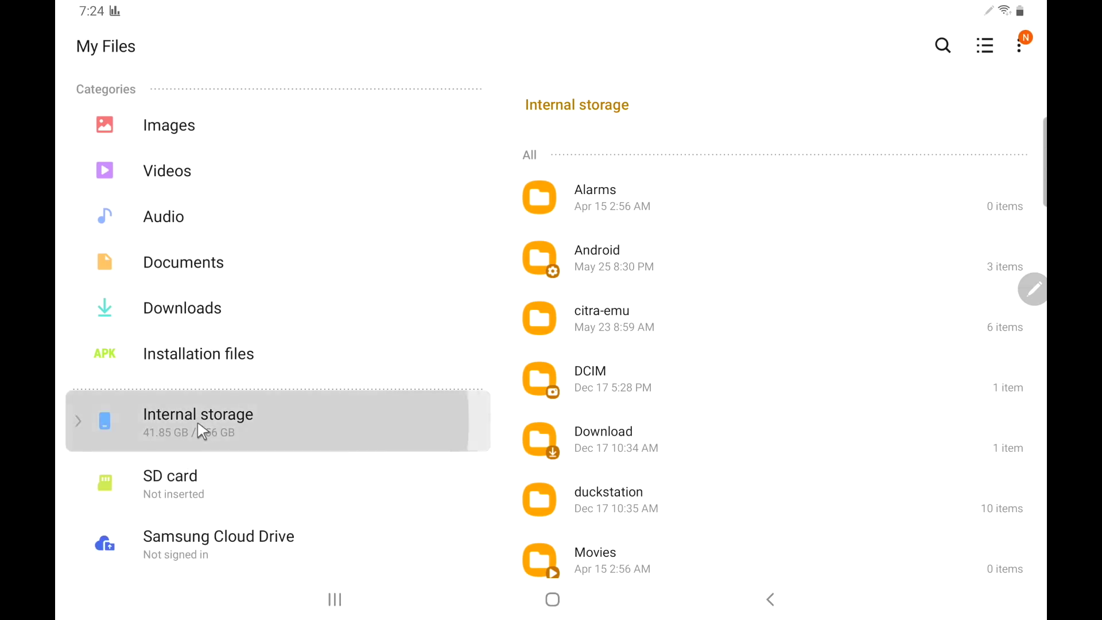
left_click(595, 443)
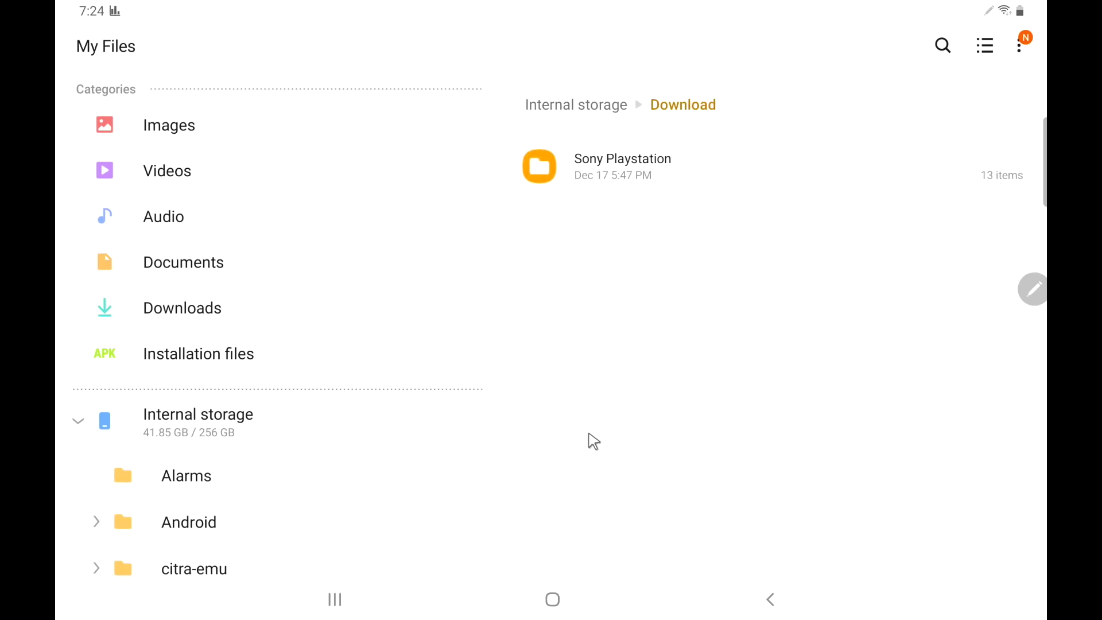
left_click(626, 184)
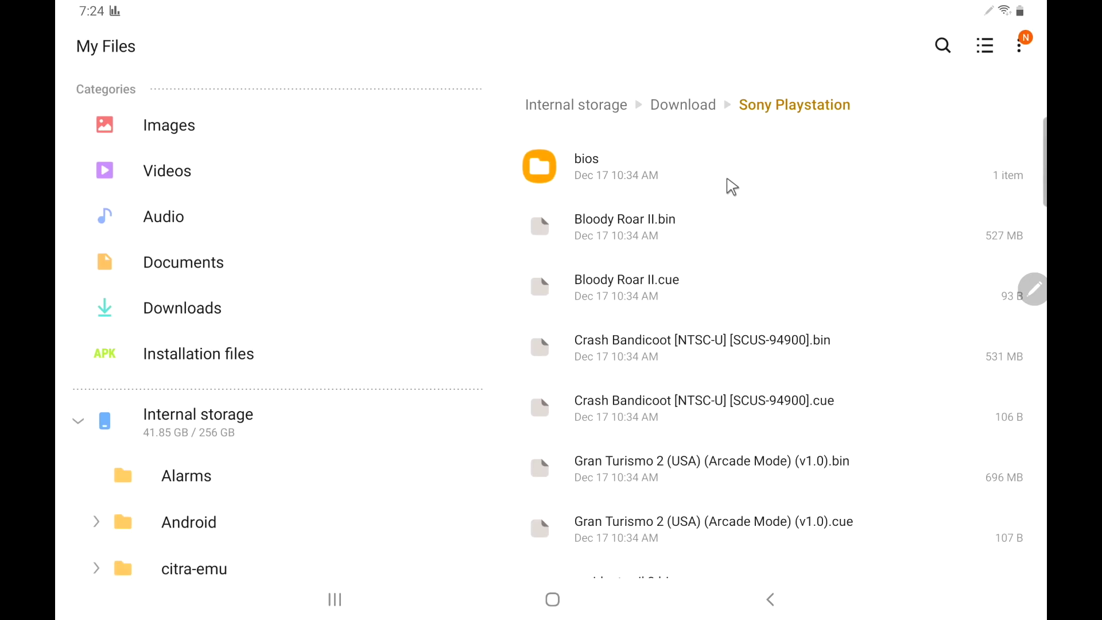
Examine the BIOS file in the bios folder and the .bin and .cue game files in the Sony Playstation folder
left_click(634, 169)
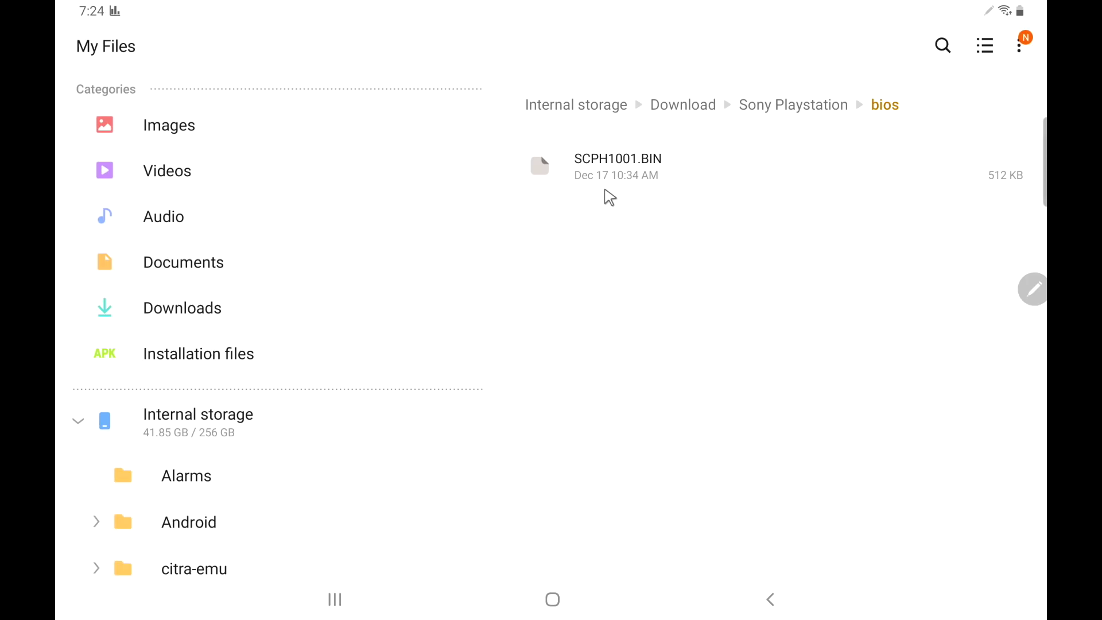
left_click(770, 601)
scroll(672, 327, "down", 3)
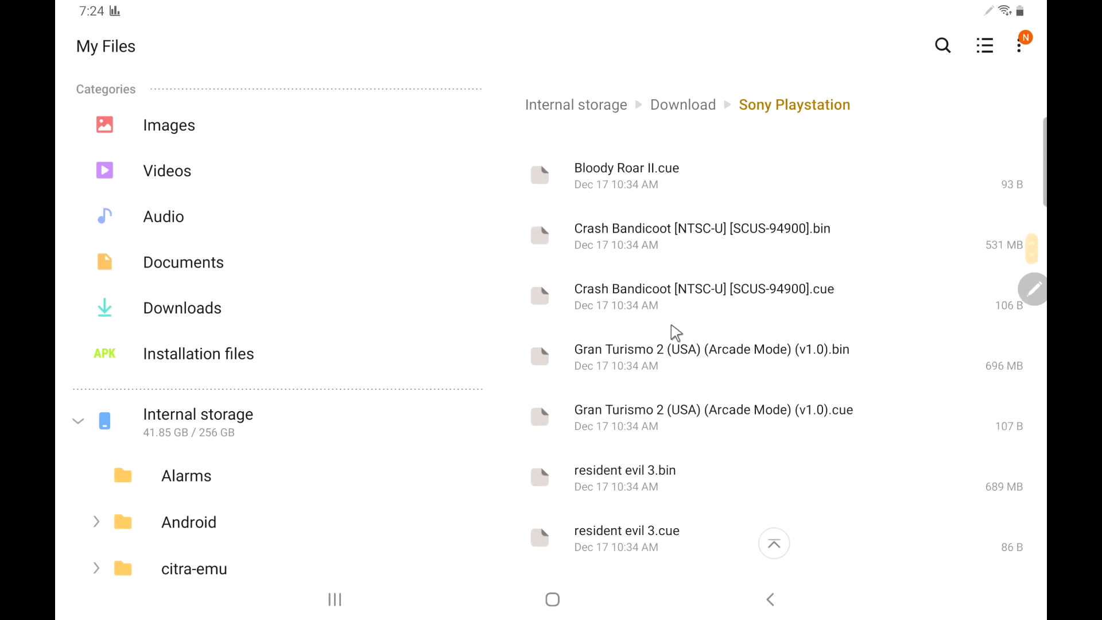
scroll(685, 363, "up", 5)
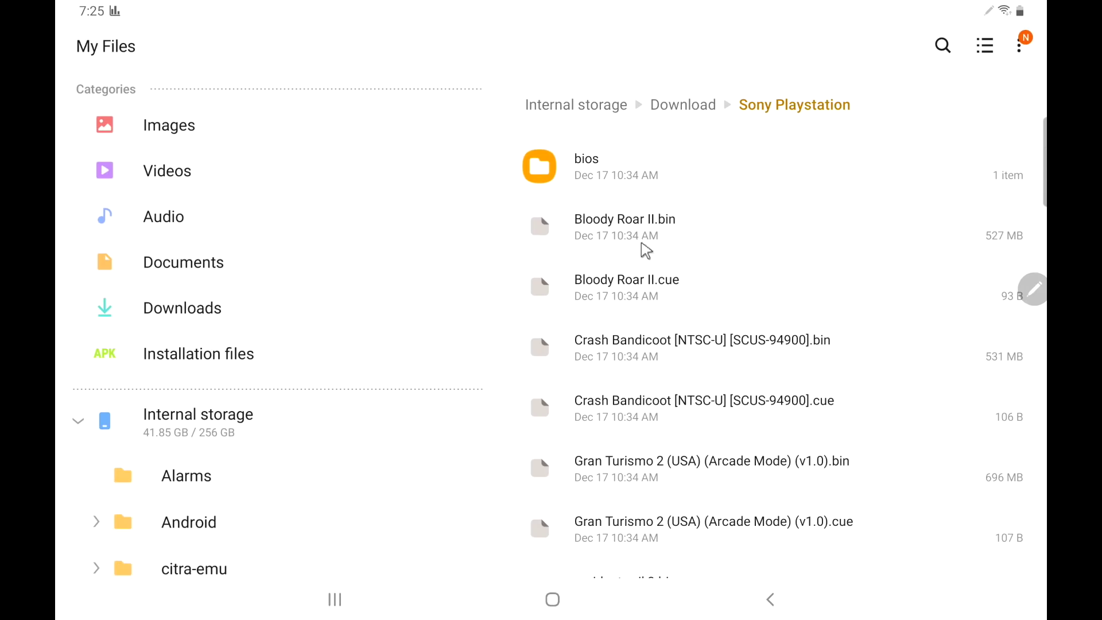
scroll(746, 376, "down", 2)
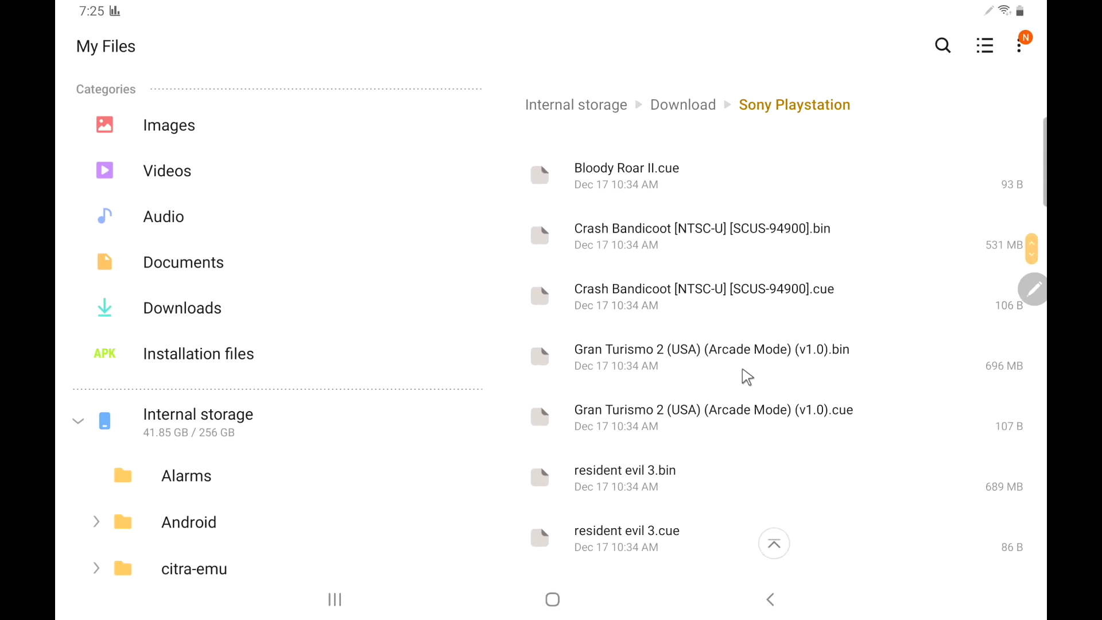
scroll(748, 376, "down", 4)
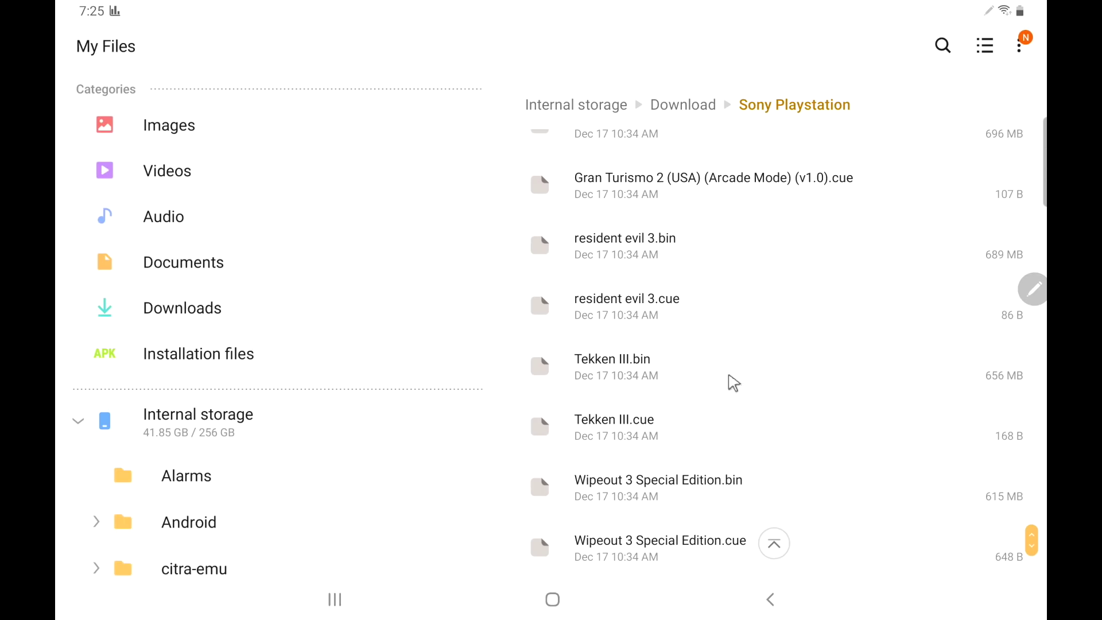
scroll(714, 484, "up", 10)
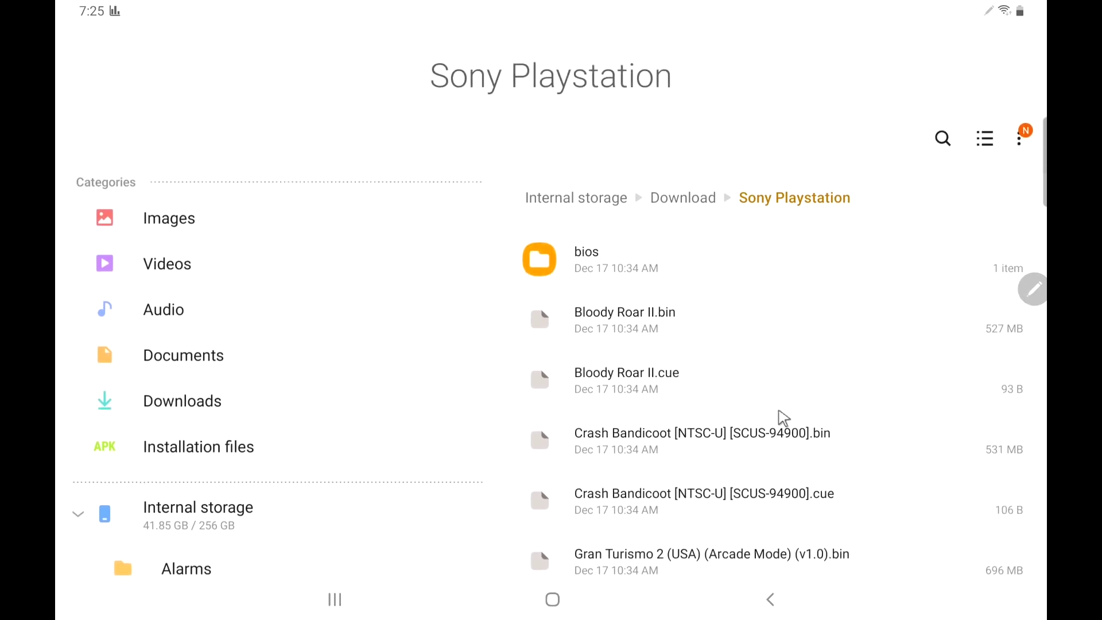
scroll(699, 386, "down", 8)
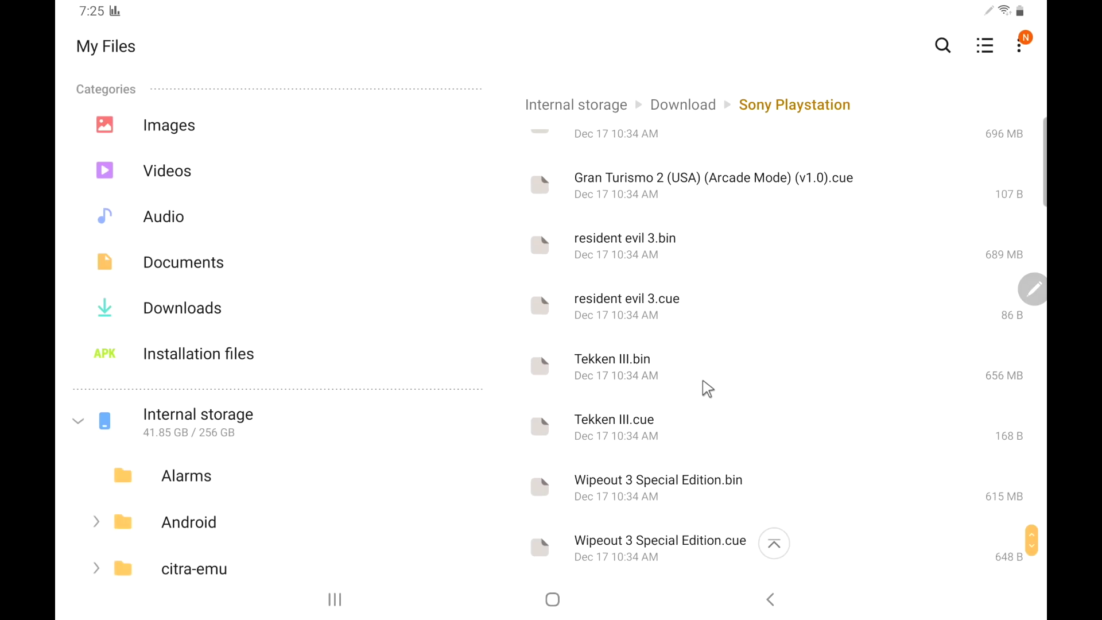
scroll(708, 389, "up", 10)
Install DuckStation from the Play Store and return to the home screen
left_click(567, 599)
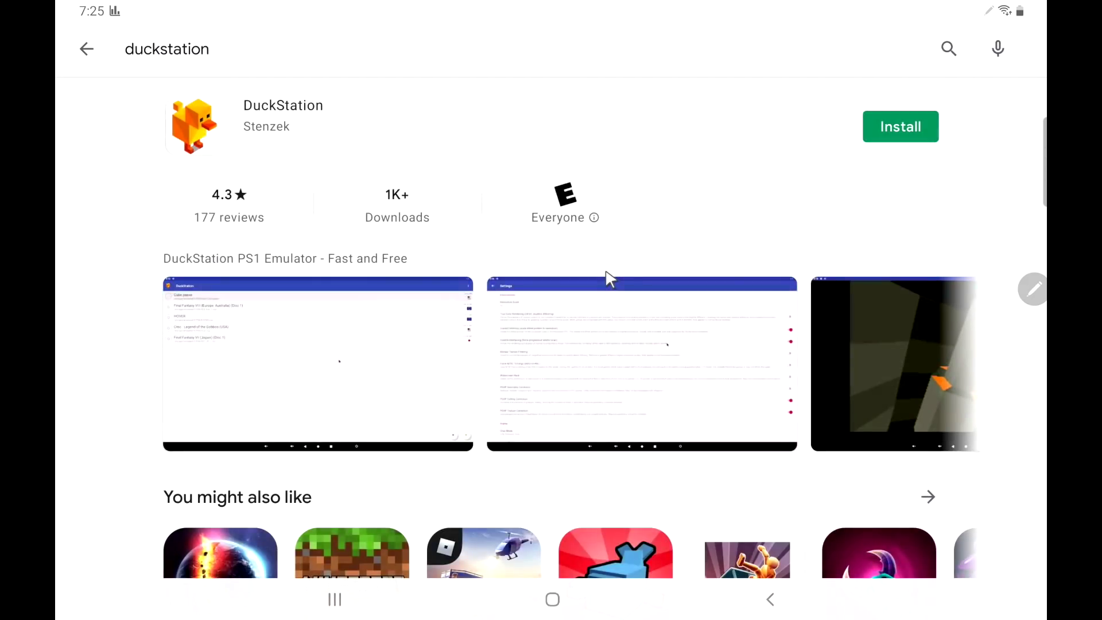
left_click(906, 134)
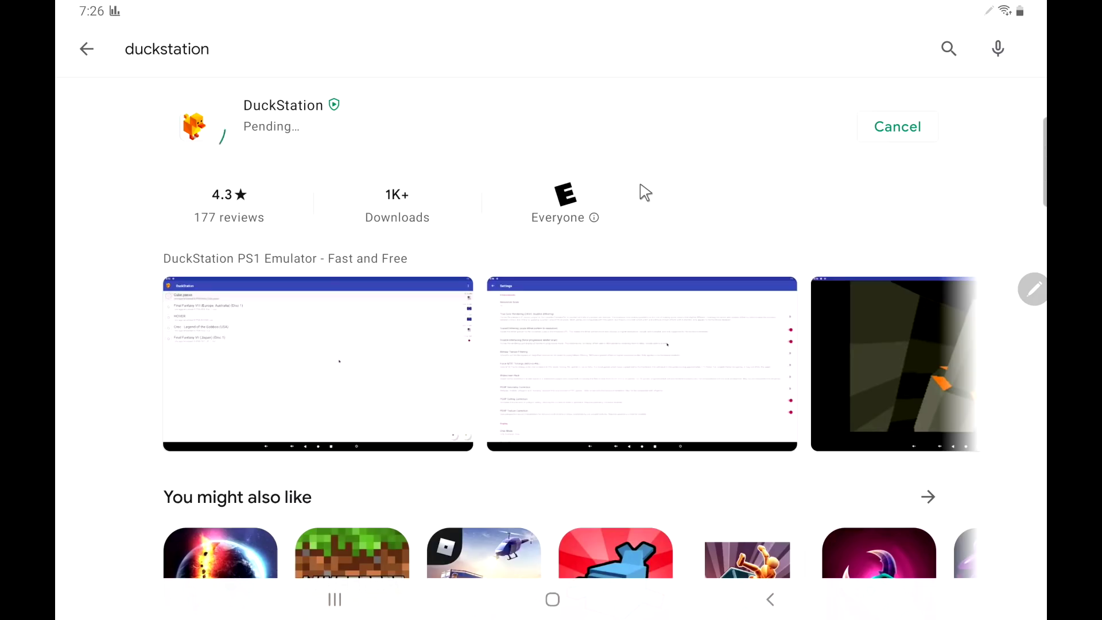
left_click(553, 600)
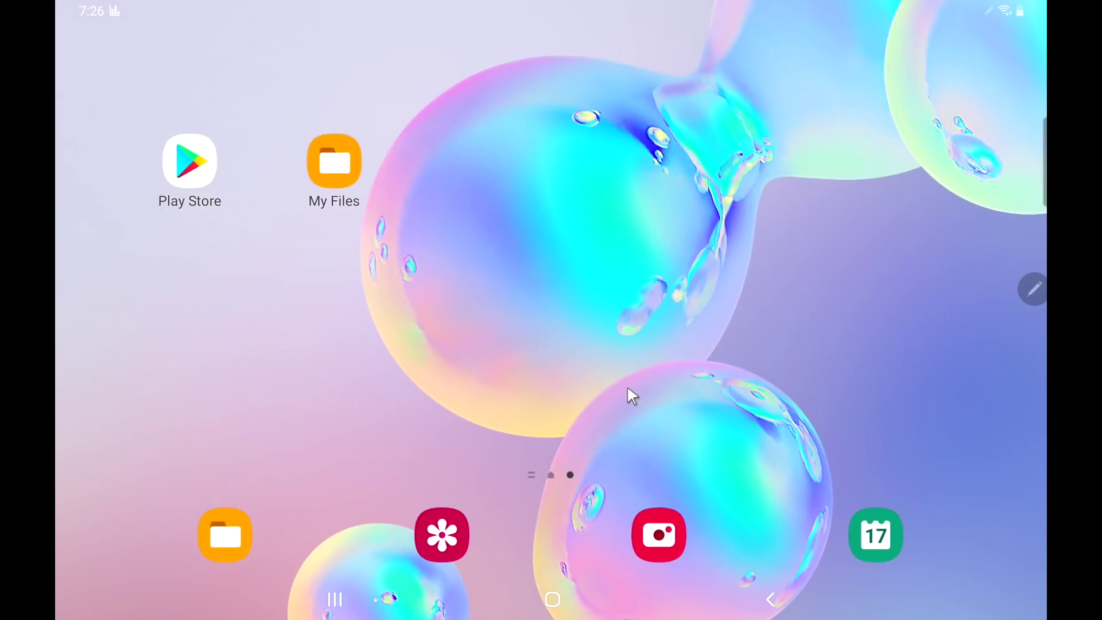
Launch DuckStation from the installed apps and allow it to access photos, media, and files
left_click_drag(653, 425, 582, 293)
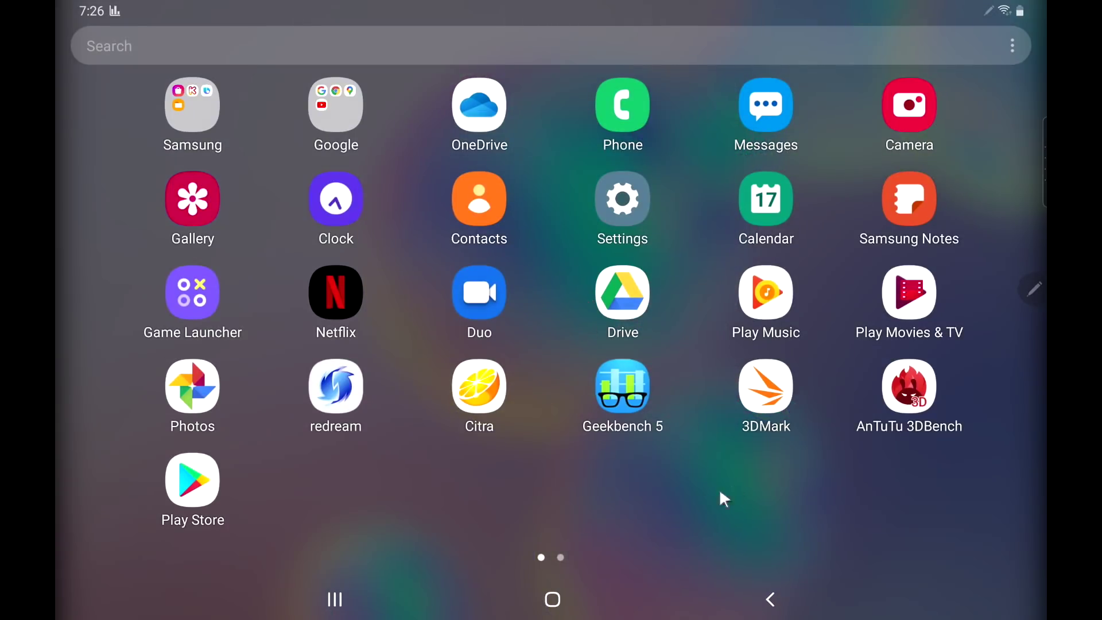
left_click_drag(722, 495, 601, 502)
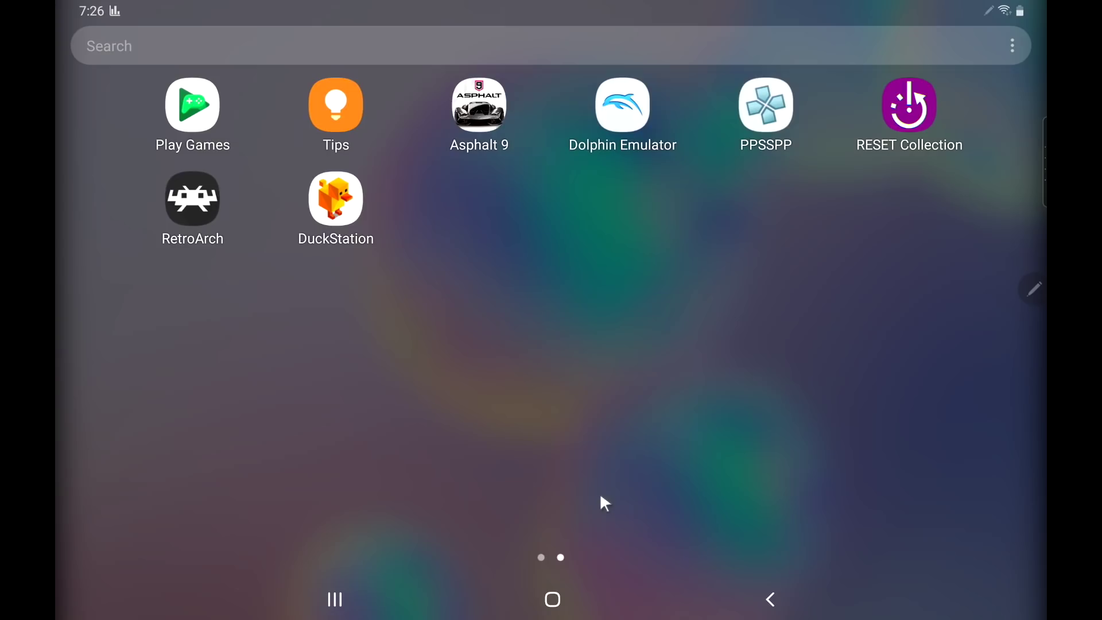
left_click(324, 210)
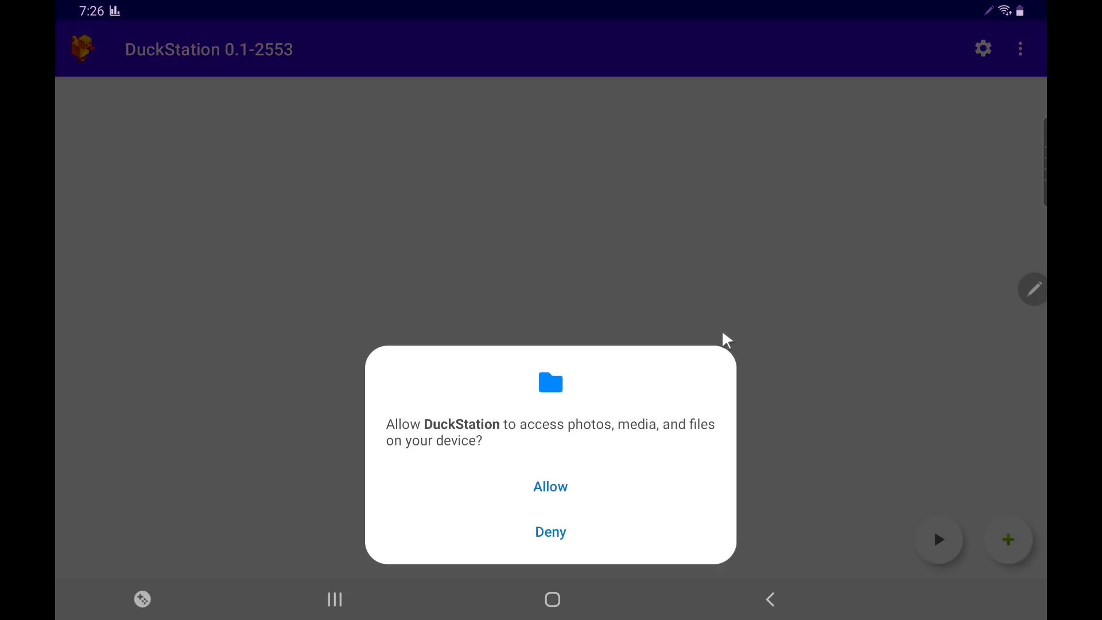
left_click(574, 495)
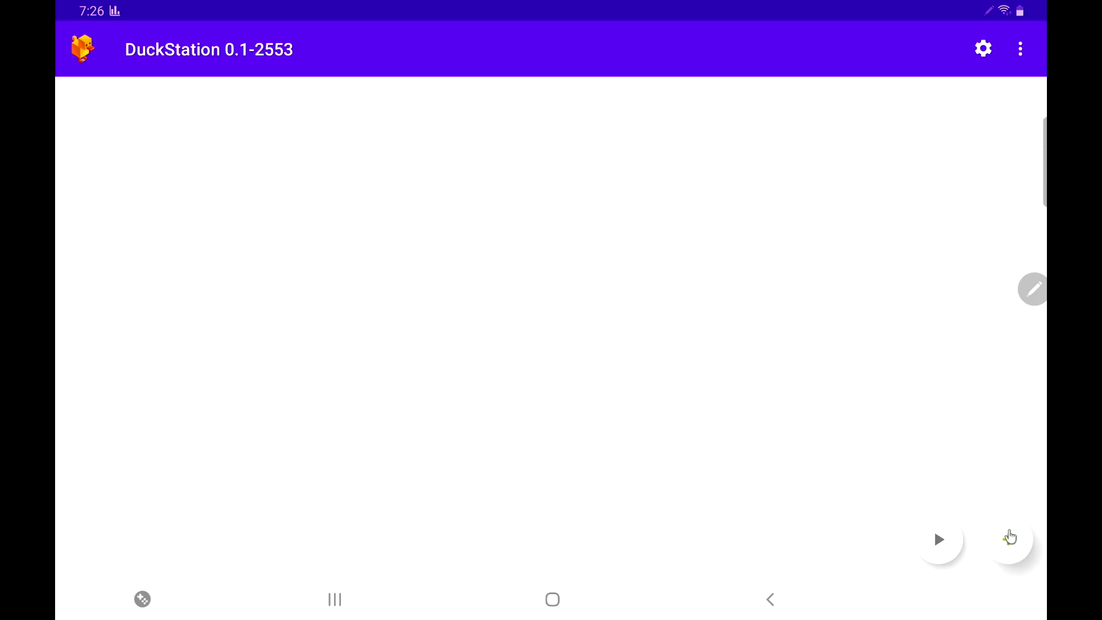
Start adding a game directory and make sure the folder picker is set to show internal storage
left_click(1023, 51)
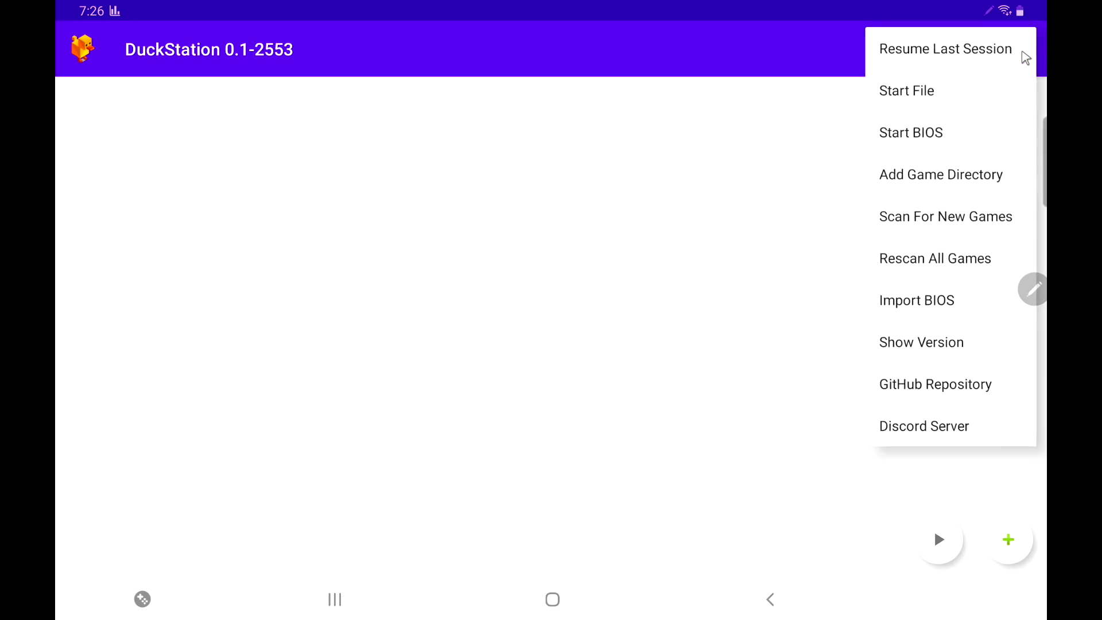
left_click(739, 352)
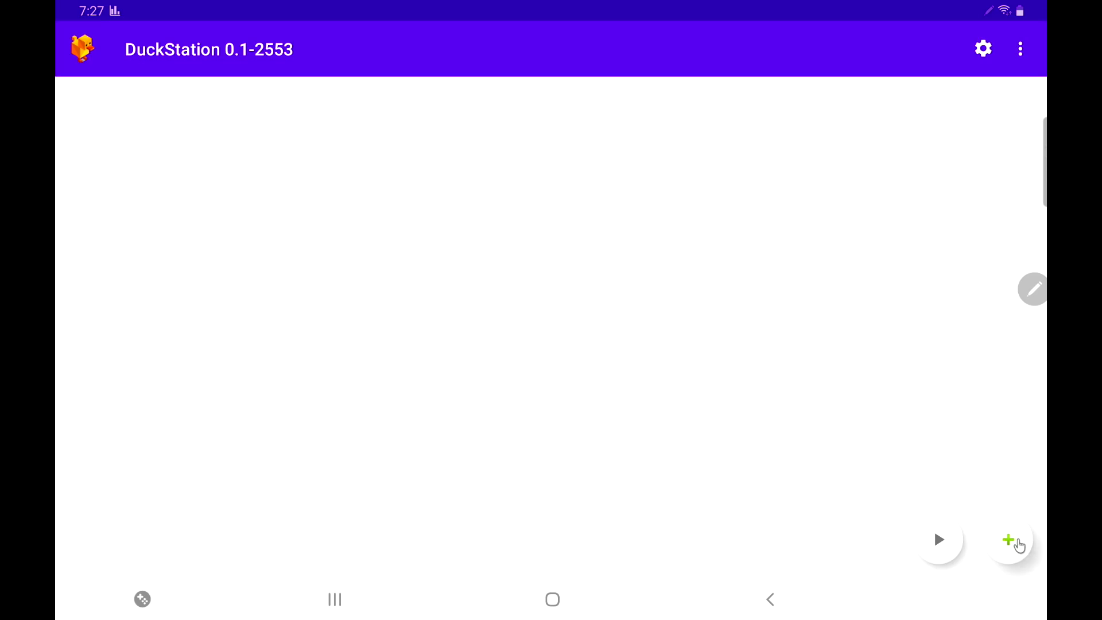
left_click(1004, 539)
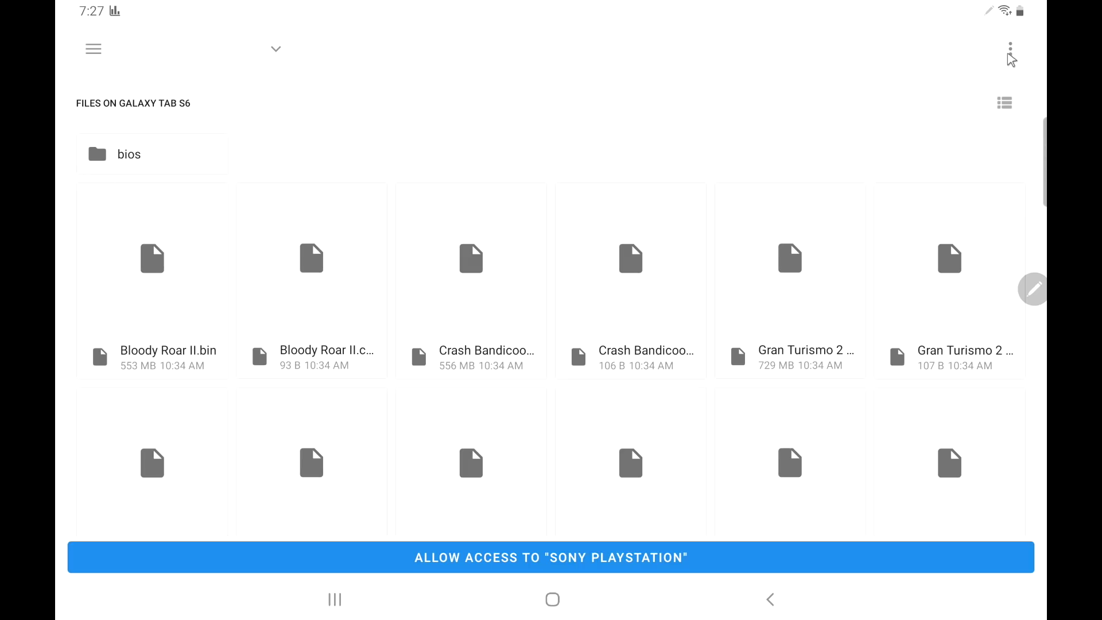
left_click(1010, 55)
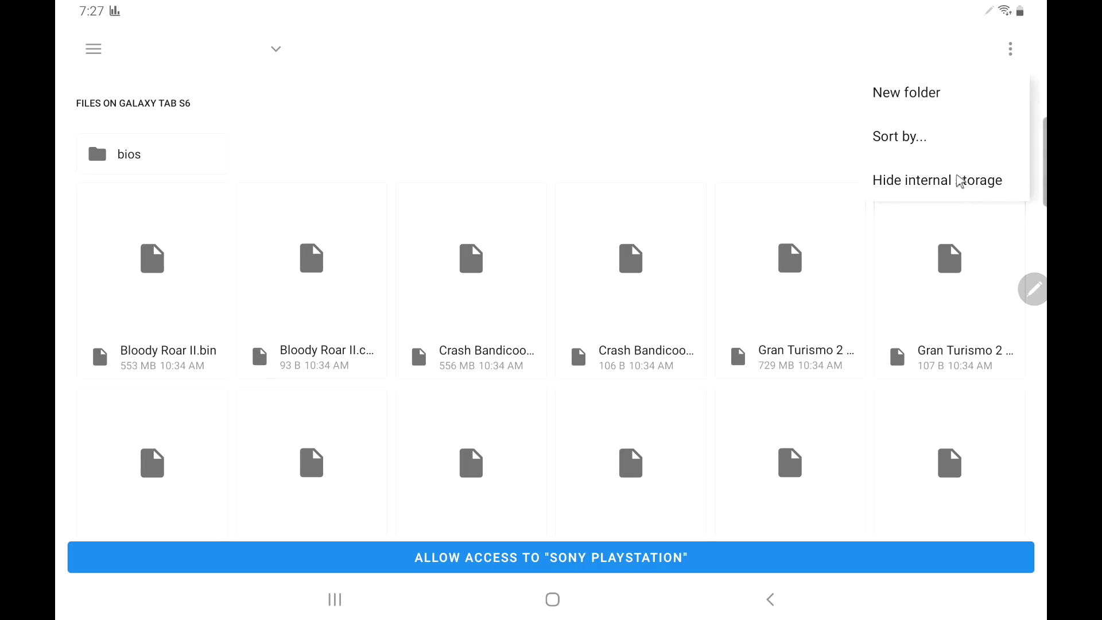
left_click(950, 182)
left_click(1009, 50)
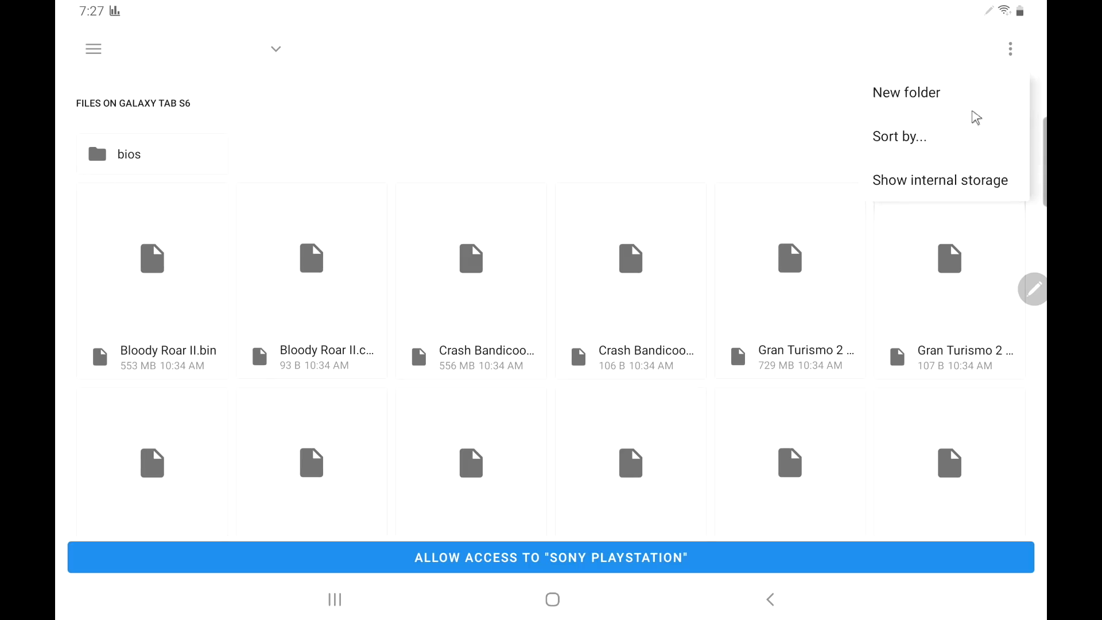
left_click(933, 181)
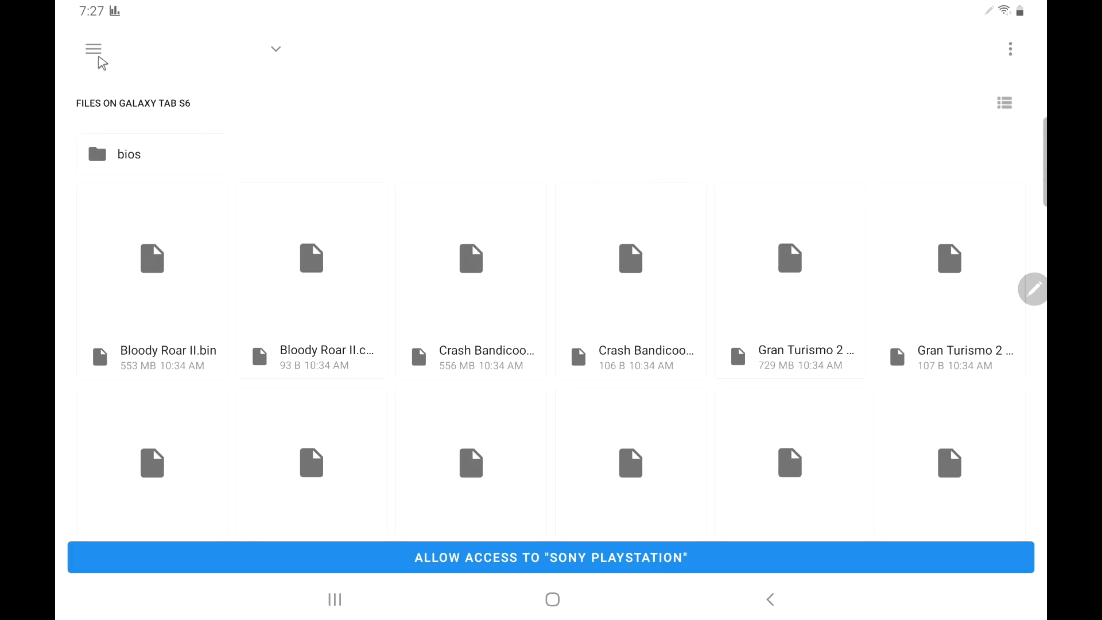
Select the Sony Playstation folder inside the Galaxy Tab S6's Download folder as game directory and allow DuckStation to access it
left_click(96, 53)
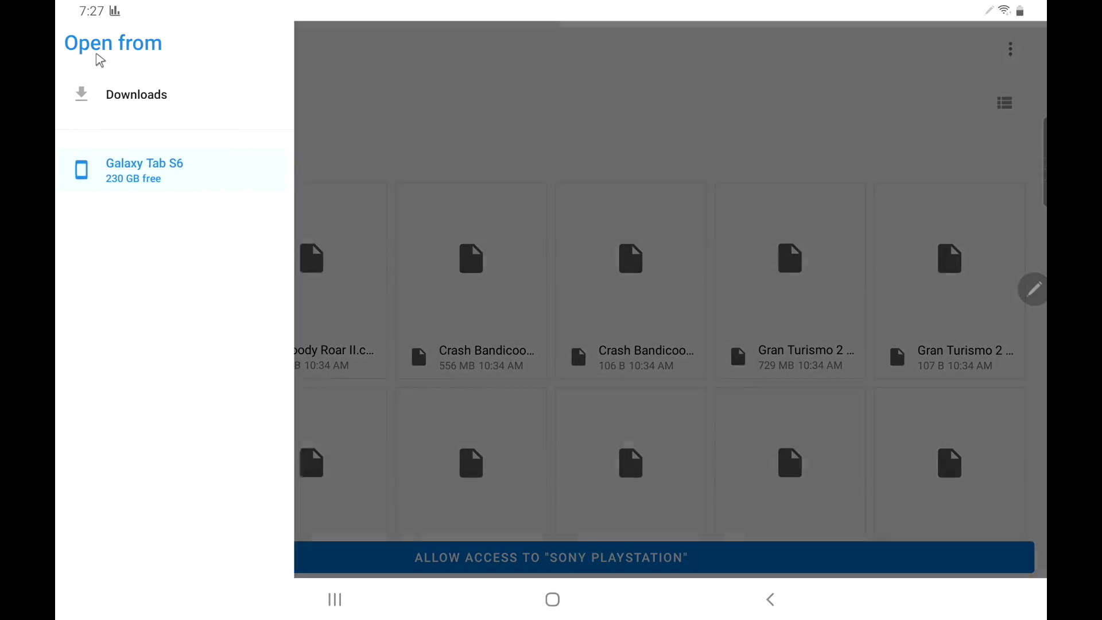
left_click(143, 178)
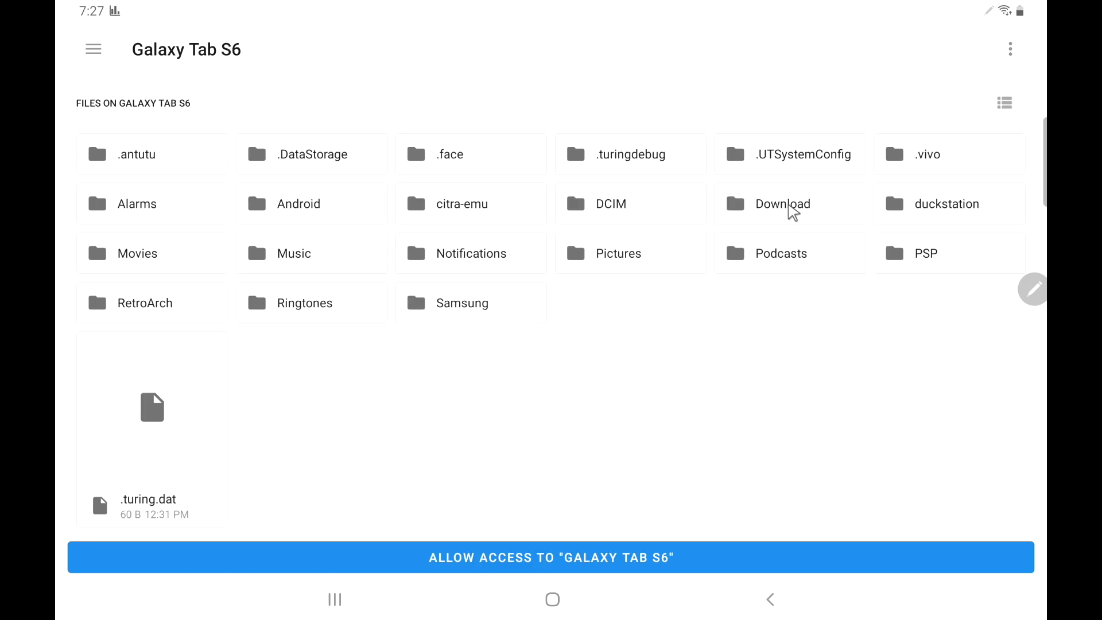
left_click(791, 213)
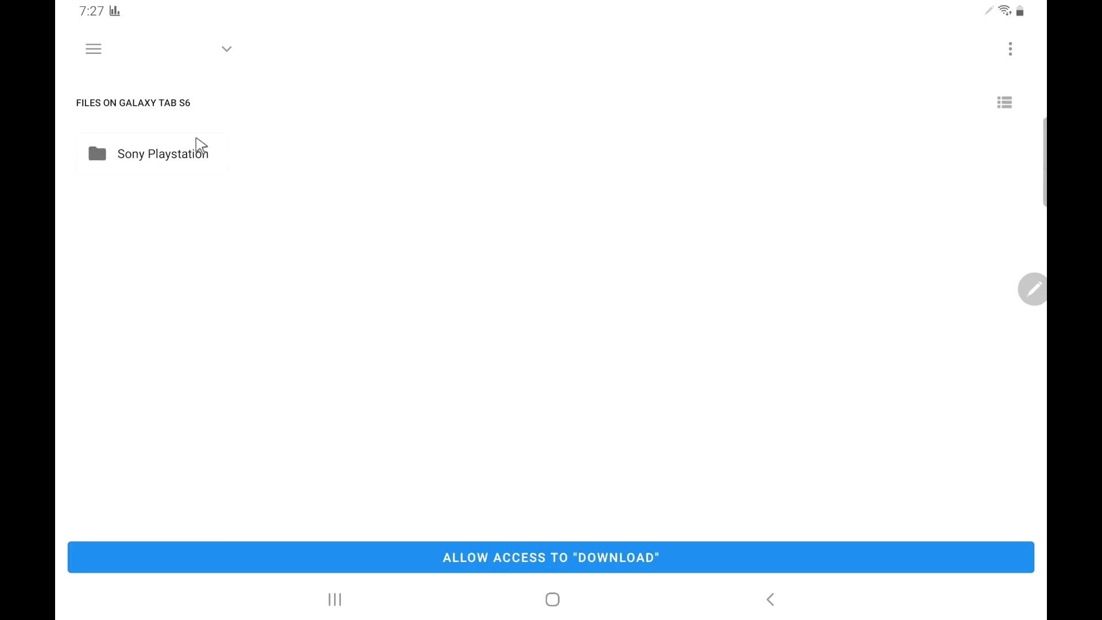
left_click(177, 152)
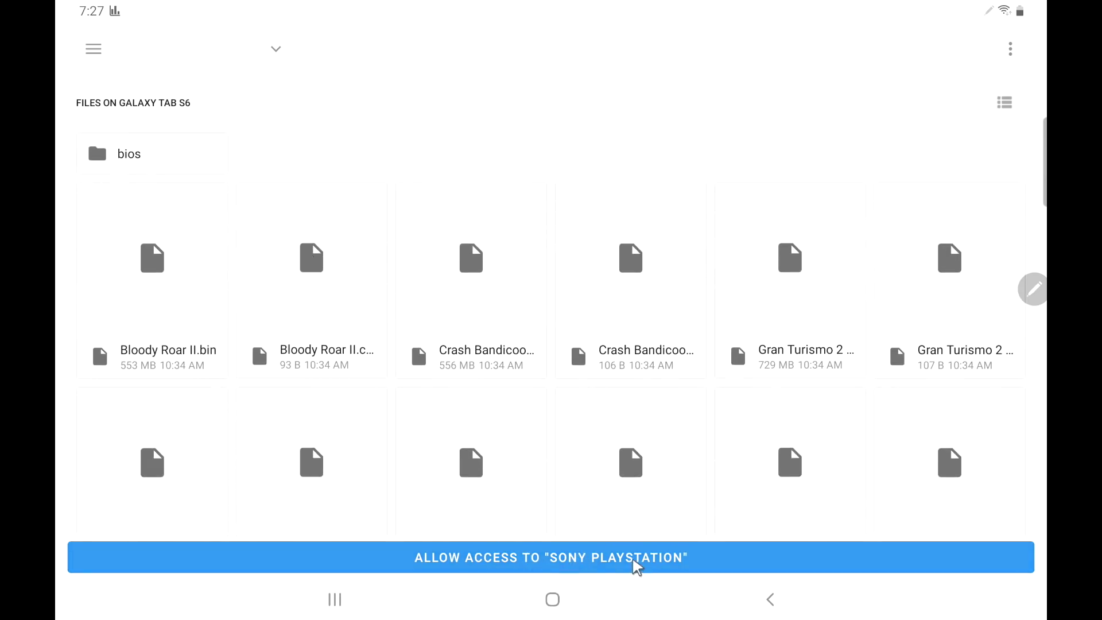
left_click(637, 567)
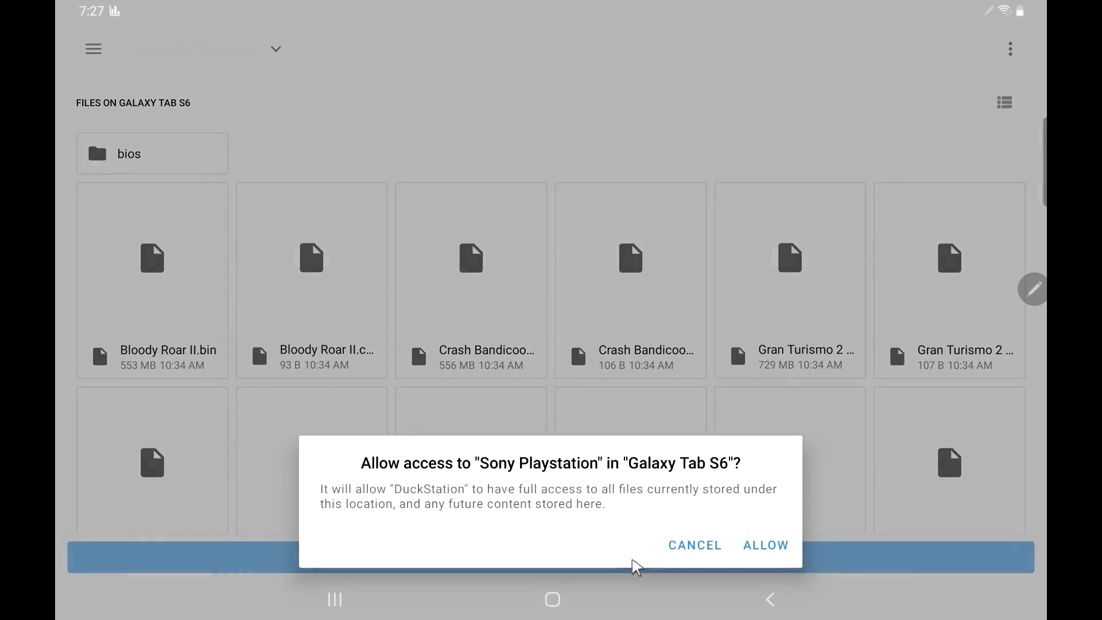
left_click(764, 546)
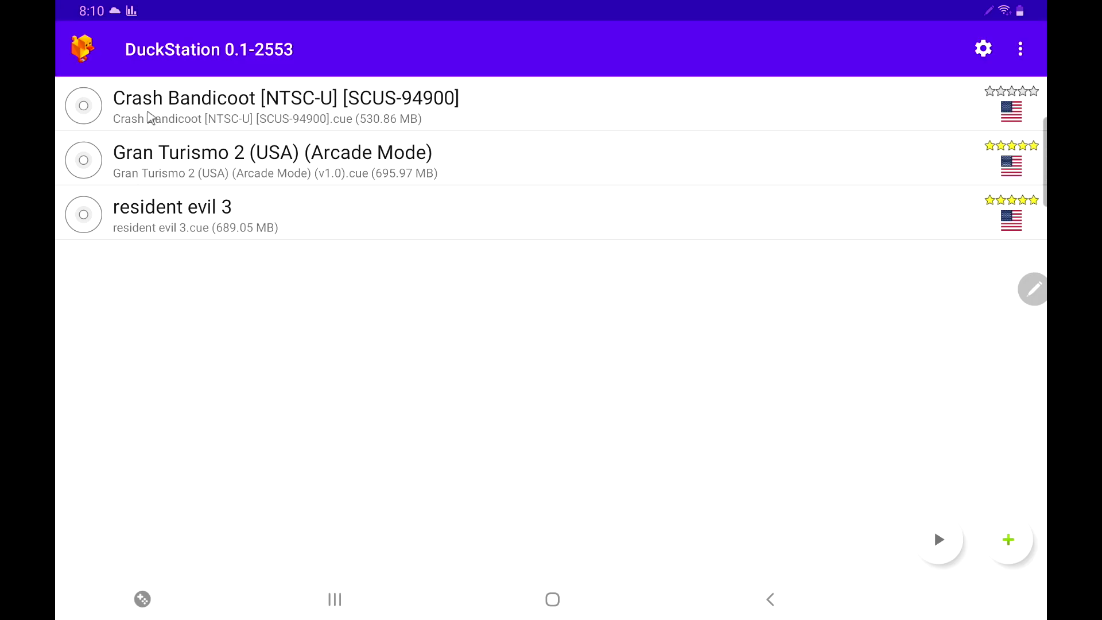
Try to start Gran Turismo 2, then import a BIOS image by browsing the Galaxy Tab S6's Download folder to Sony Playstation
left_click(162, 163)
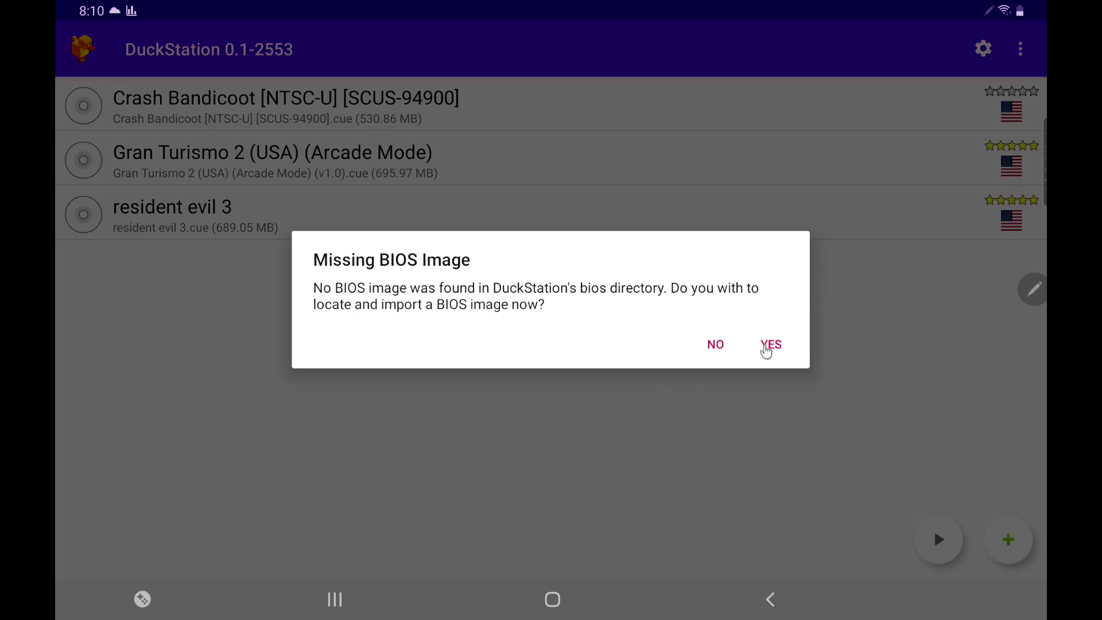
left_click(766, 346)
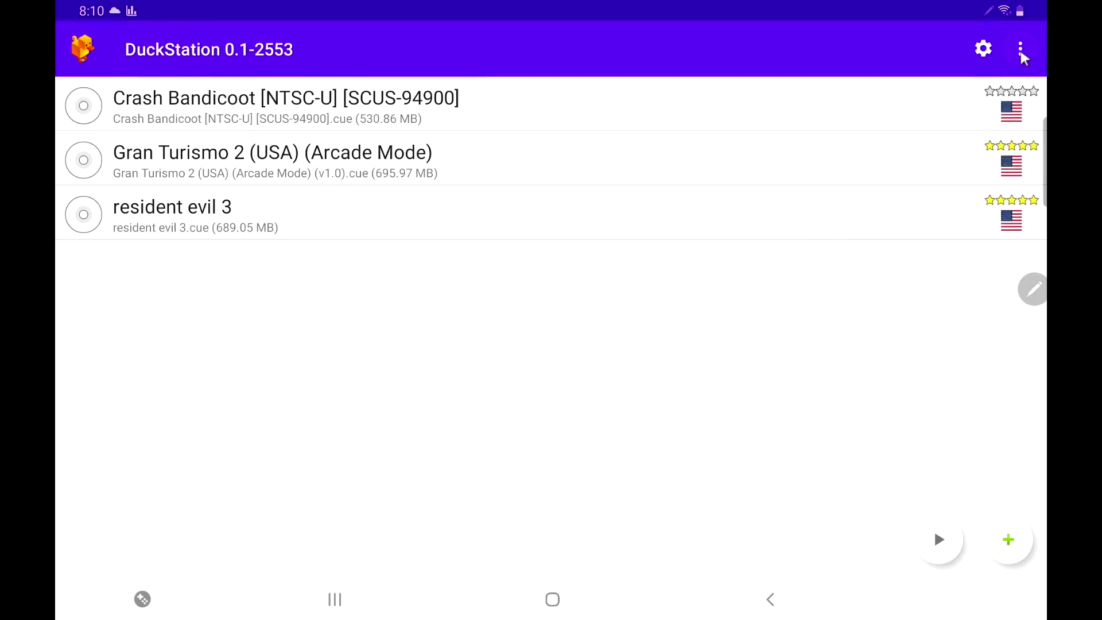
left_click(1022, 52)
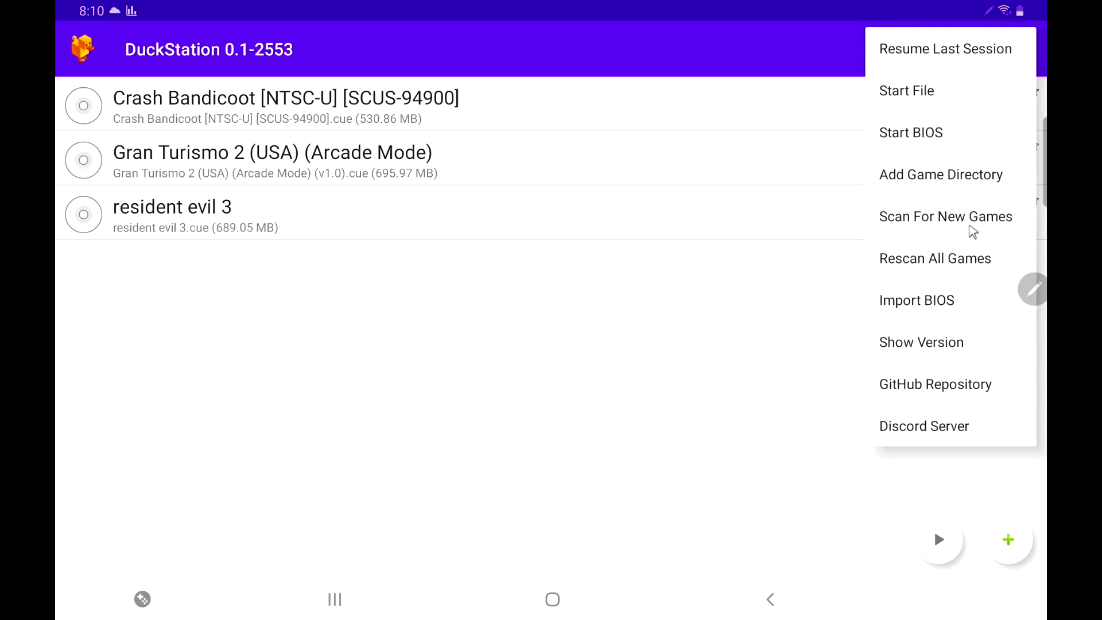
left_click(950, 297)
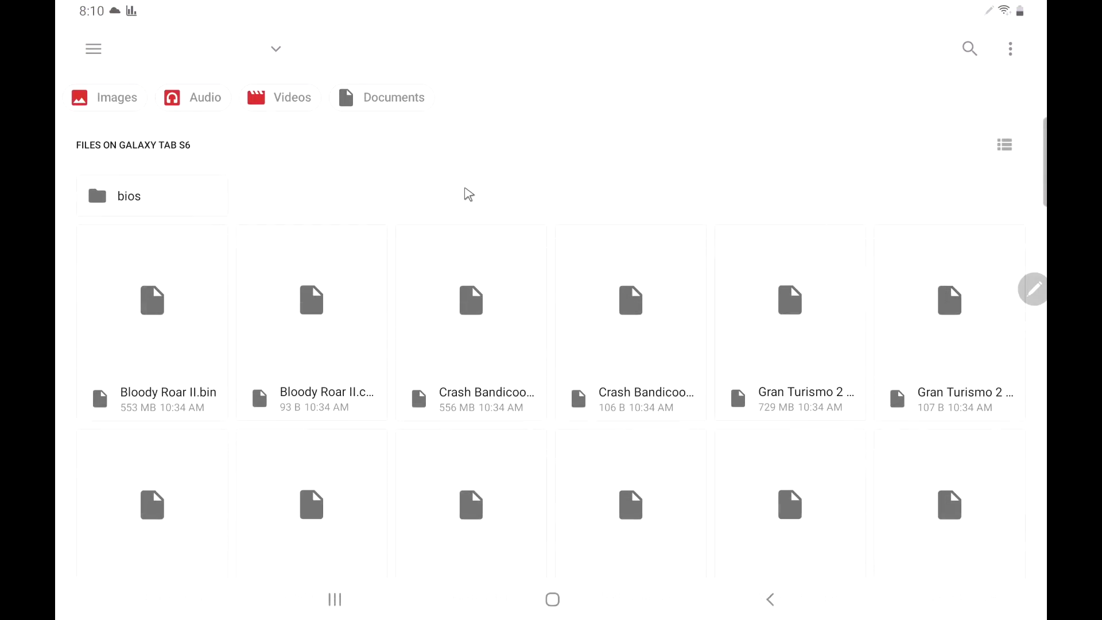
left_click(98, 50)
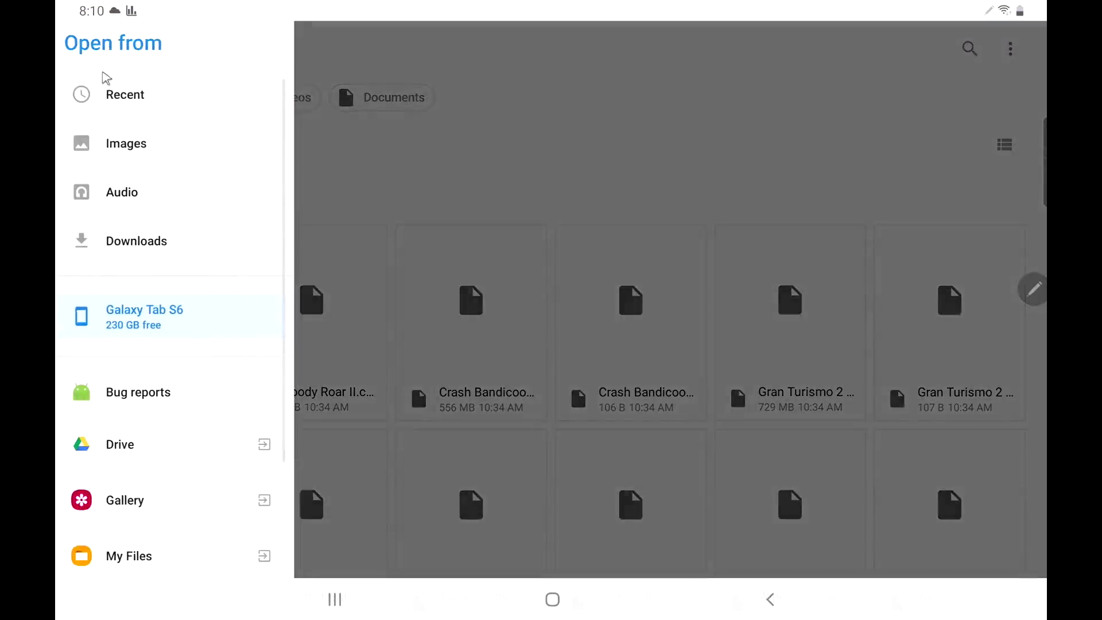
left_click(136, 337)
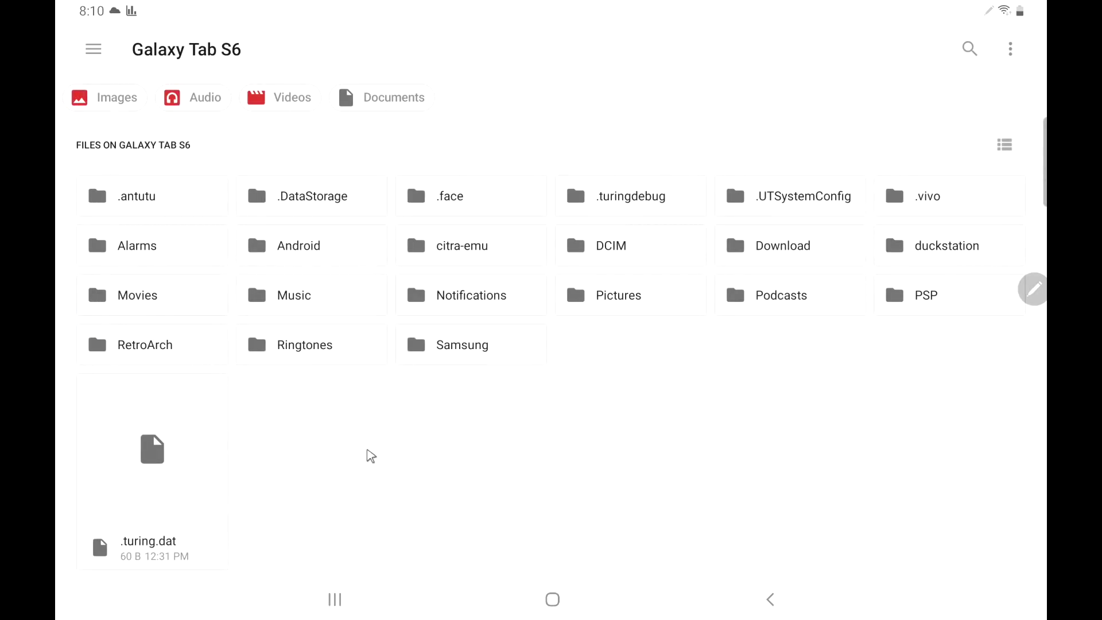
left_click(801, 262)
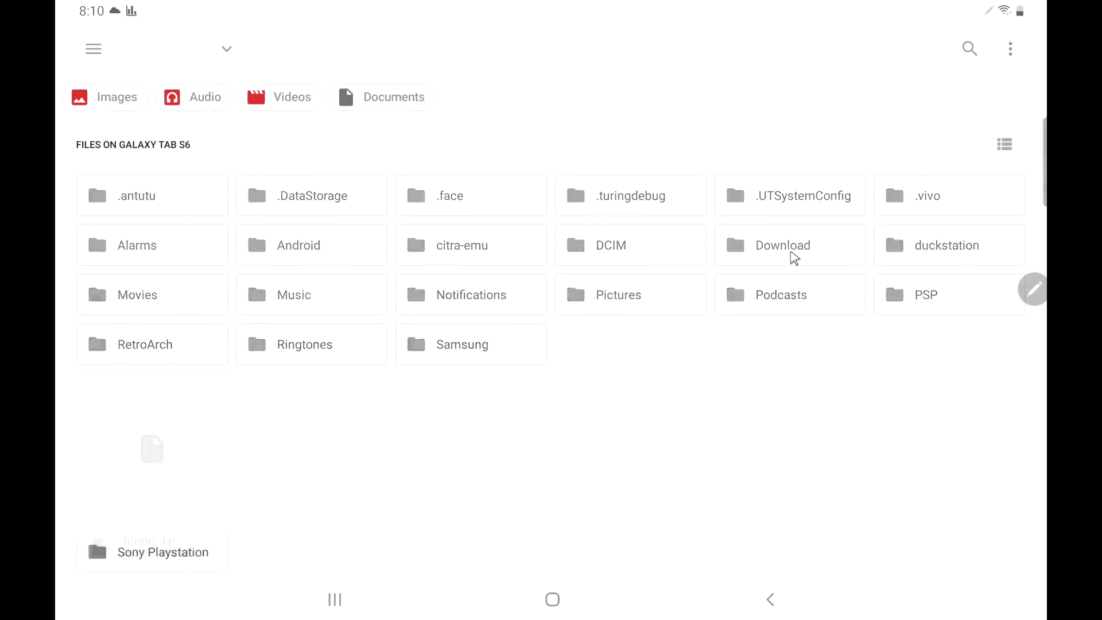
left_click(174, 199)
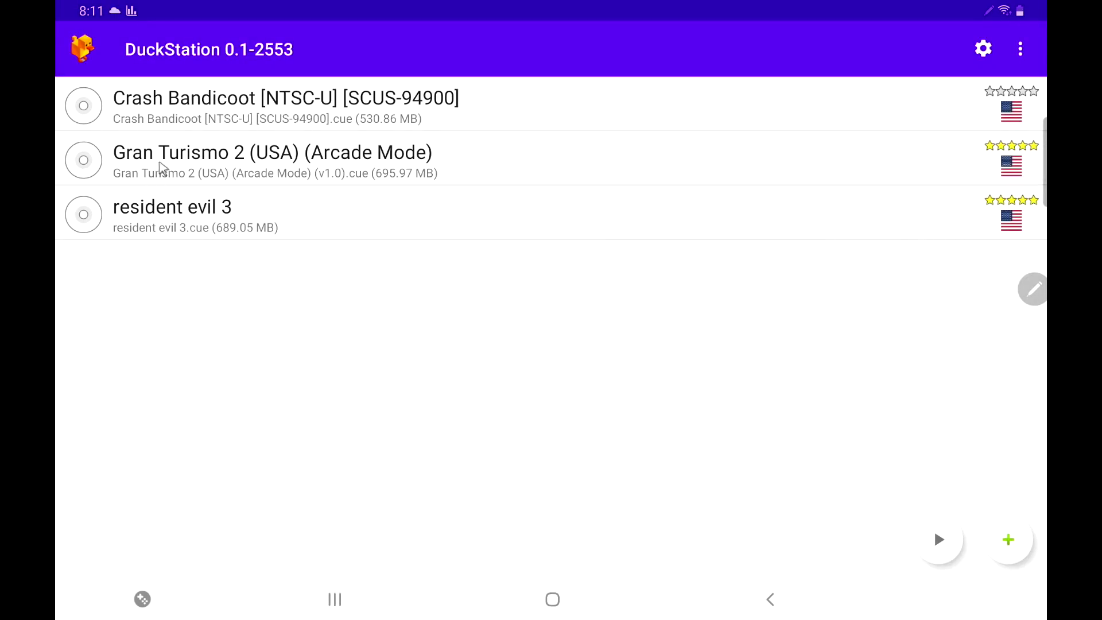
Start Gran Turismo 2 (USA) (Arcade Mode) to test the emulator, then quit the game to the game list
left_click(128, 170)
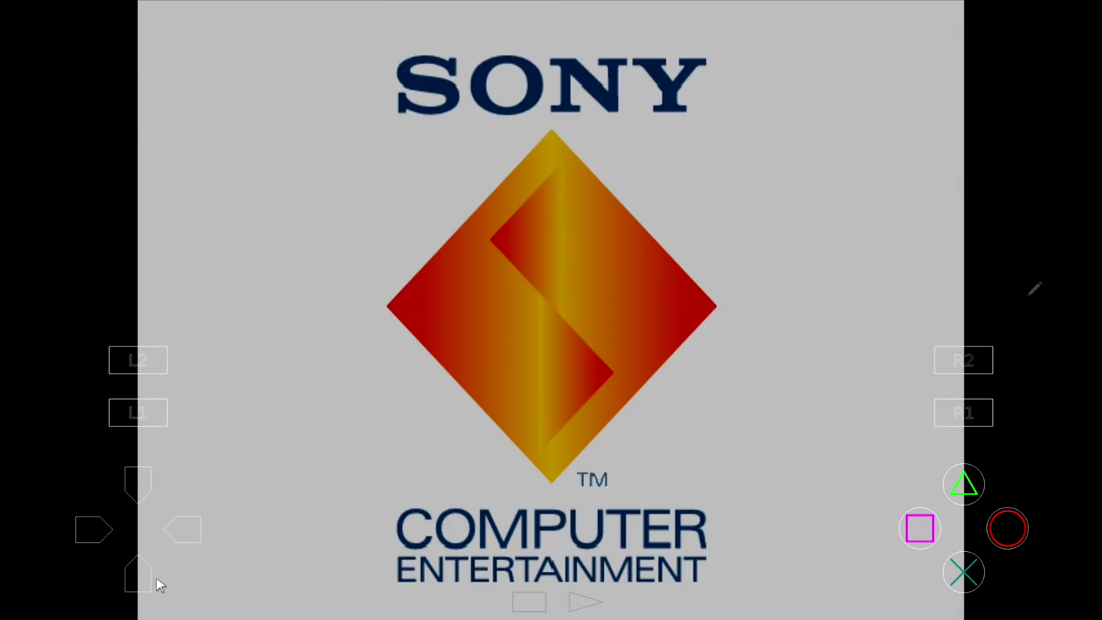
left_click(175, 533)
left_click(129, 489)
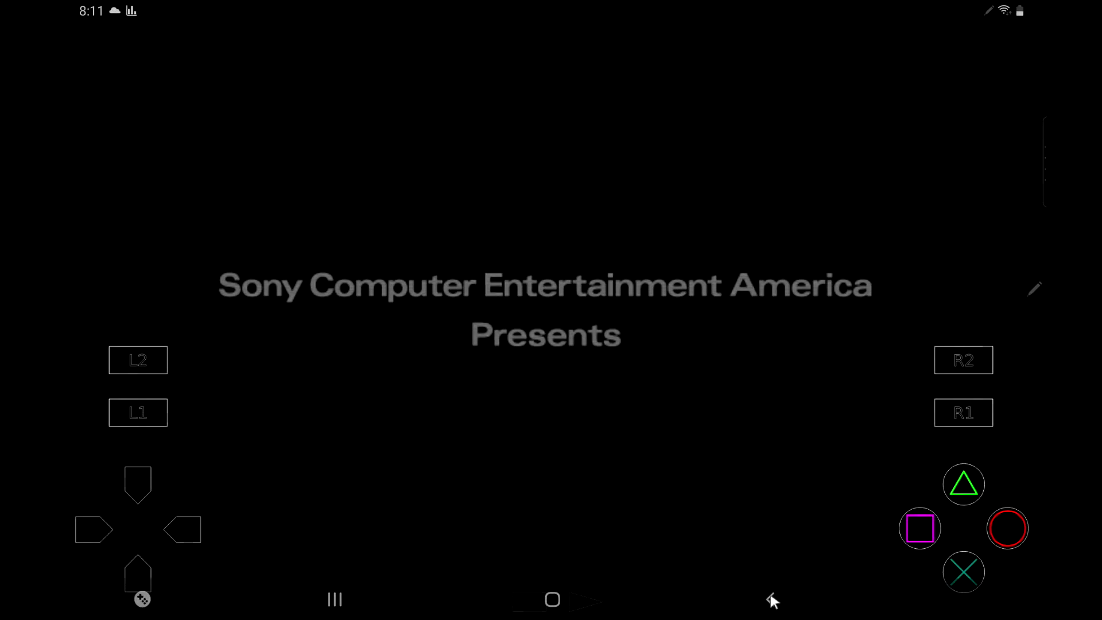
left_click(770, 600)
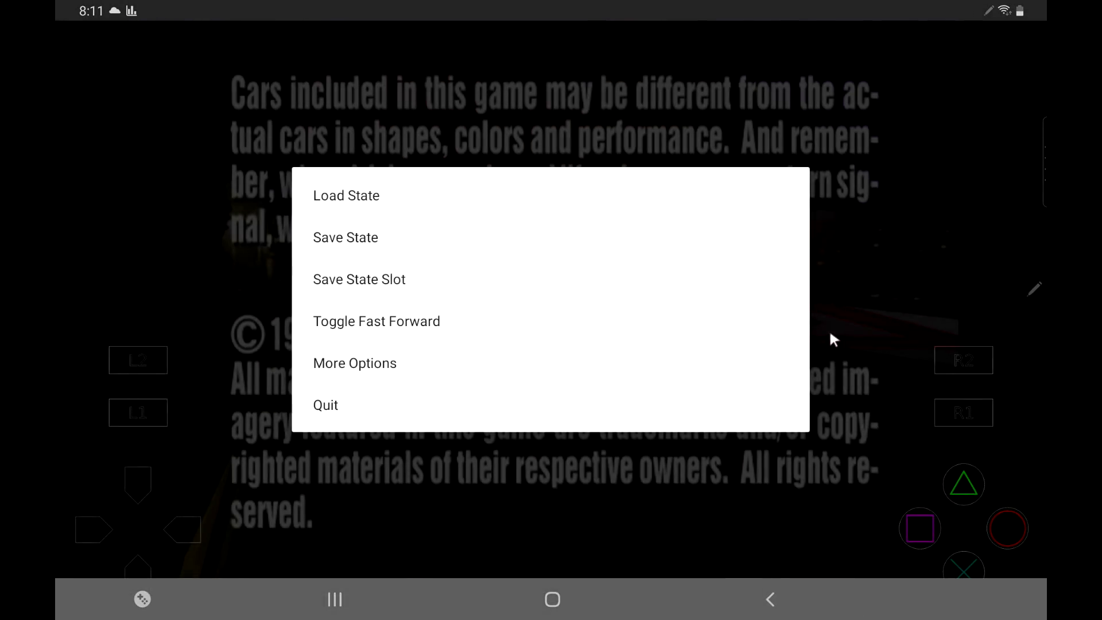
left_click(330, 409)
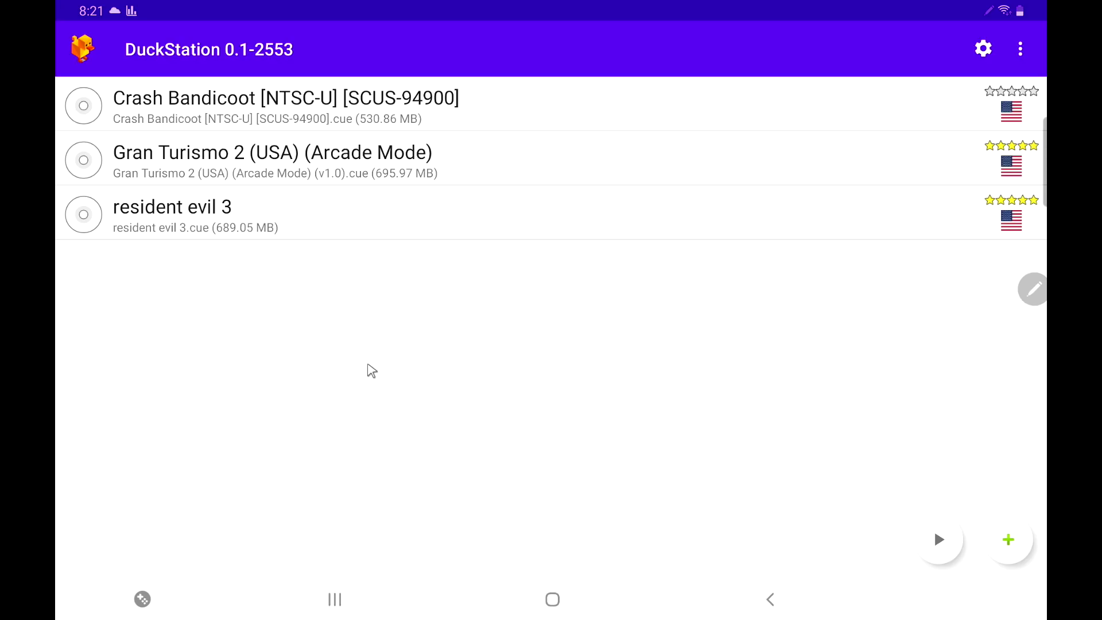
Open the emulator settings and look through the Display, Audio, Enhancements, Controllers, and Advanced categories
left_click(986, 48)
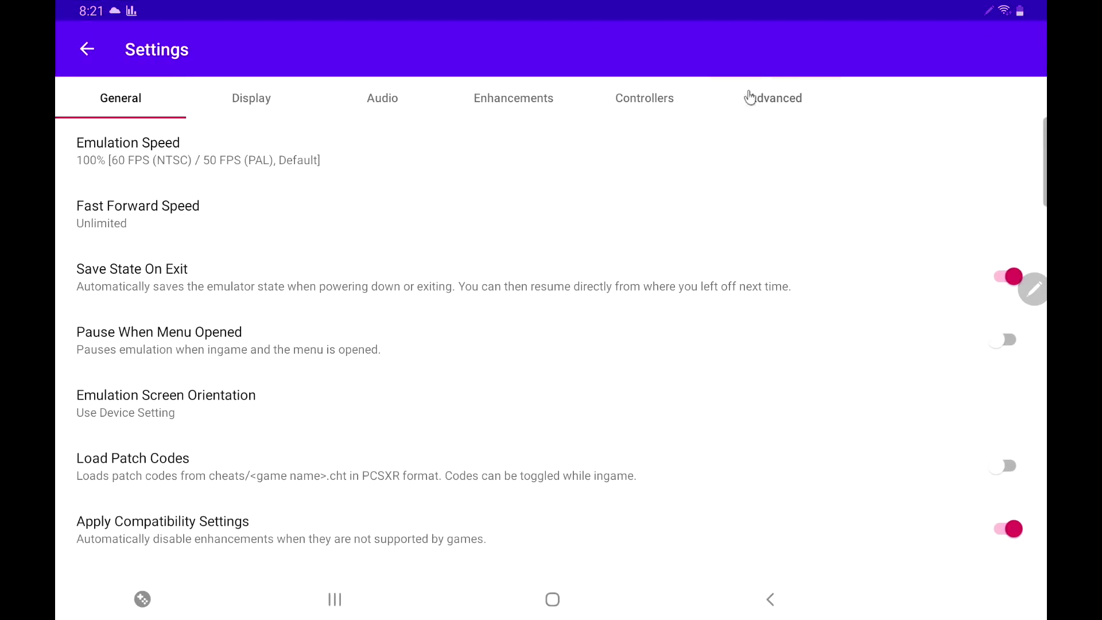
left_click(268, 111)
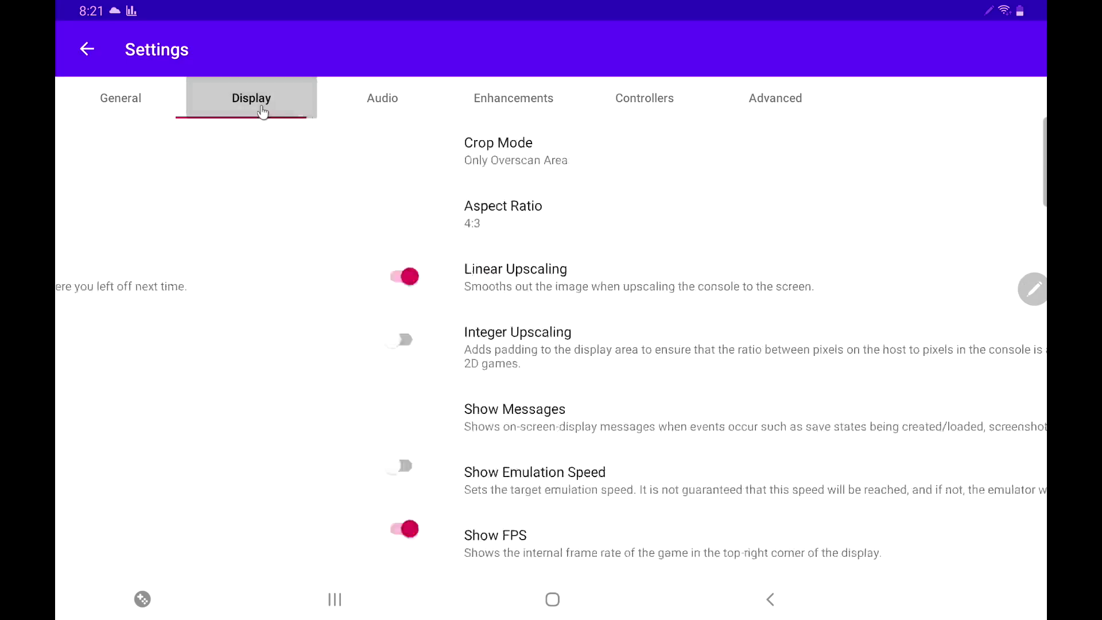
left_click(388, 109)
left_click(515, 107)
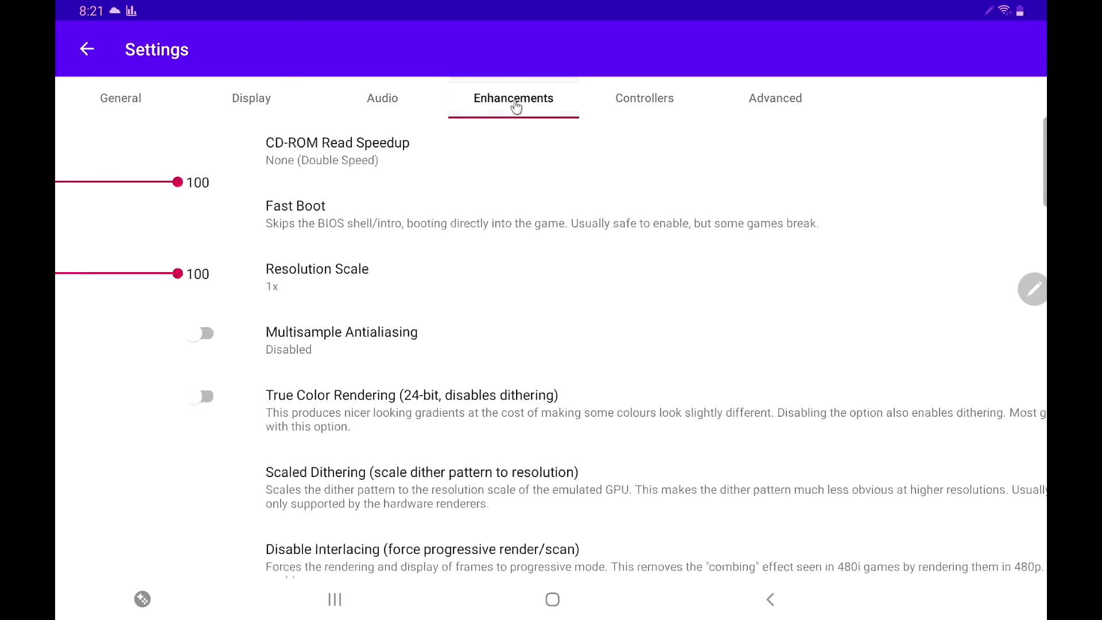
left_click(630, 101)
left_click(770, 101)
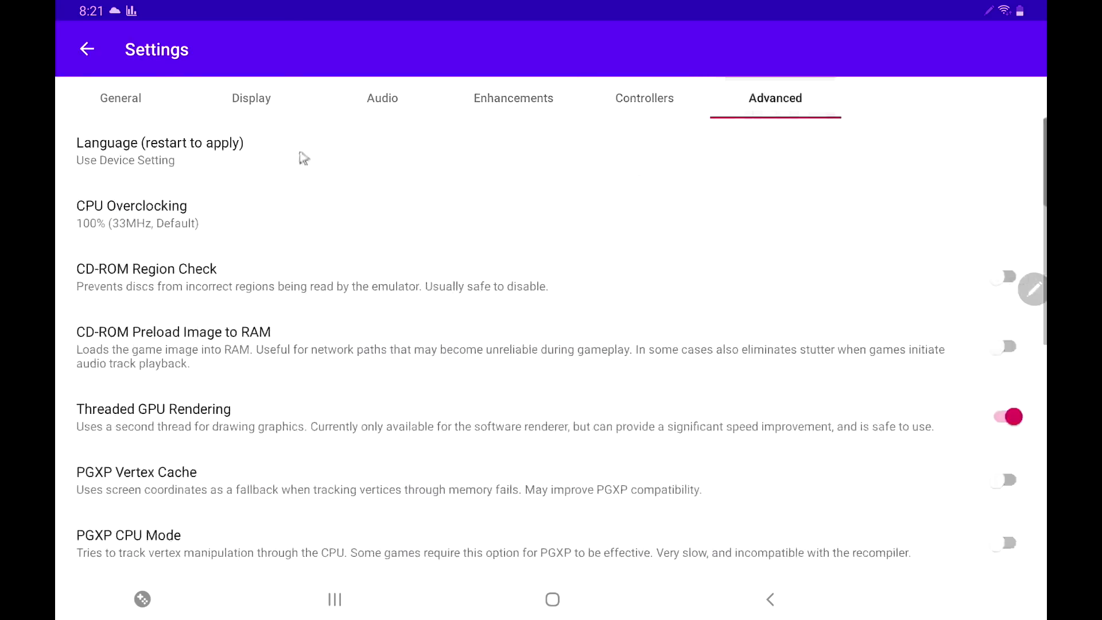
Examine the General settings and the available GPU Renderer options without changing the renderer
left_click(123, 101)
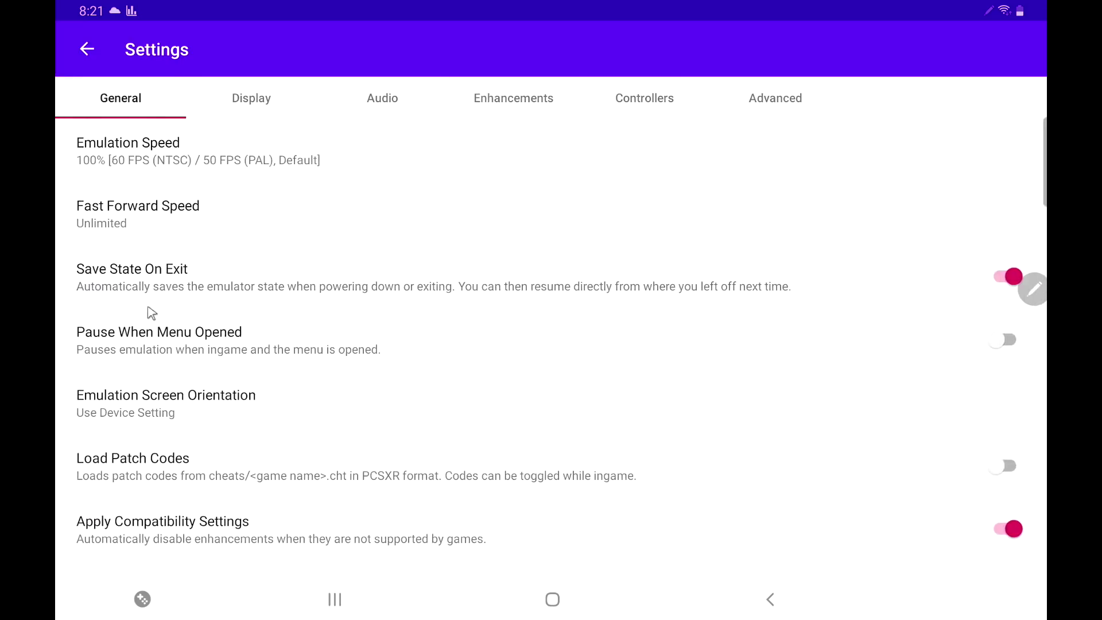
scroll(151, 313, "down", 4)
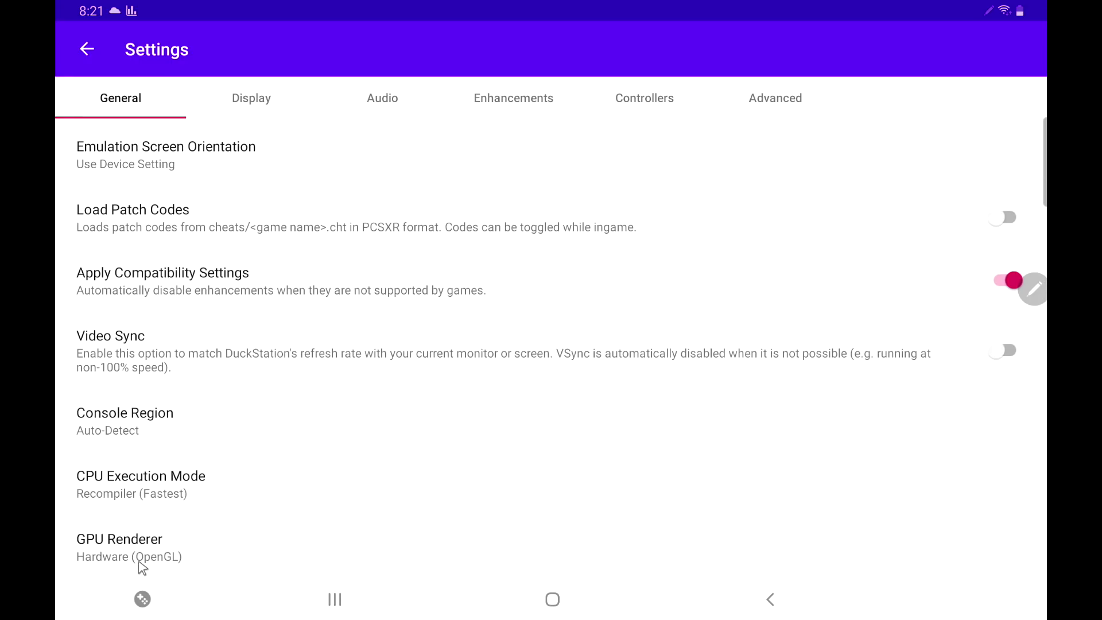
left_click(180, 558)
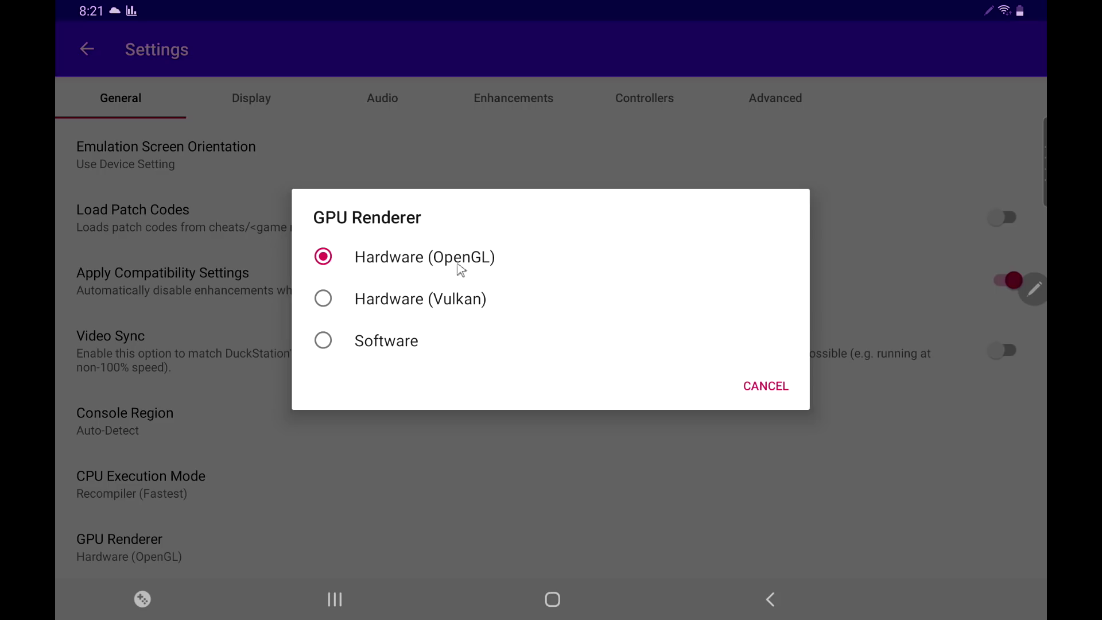
left_click(763, 443)
scroll(482, 471, "up", 4)
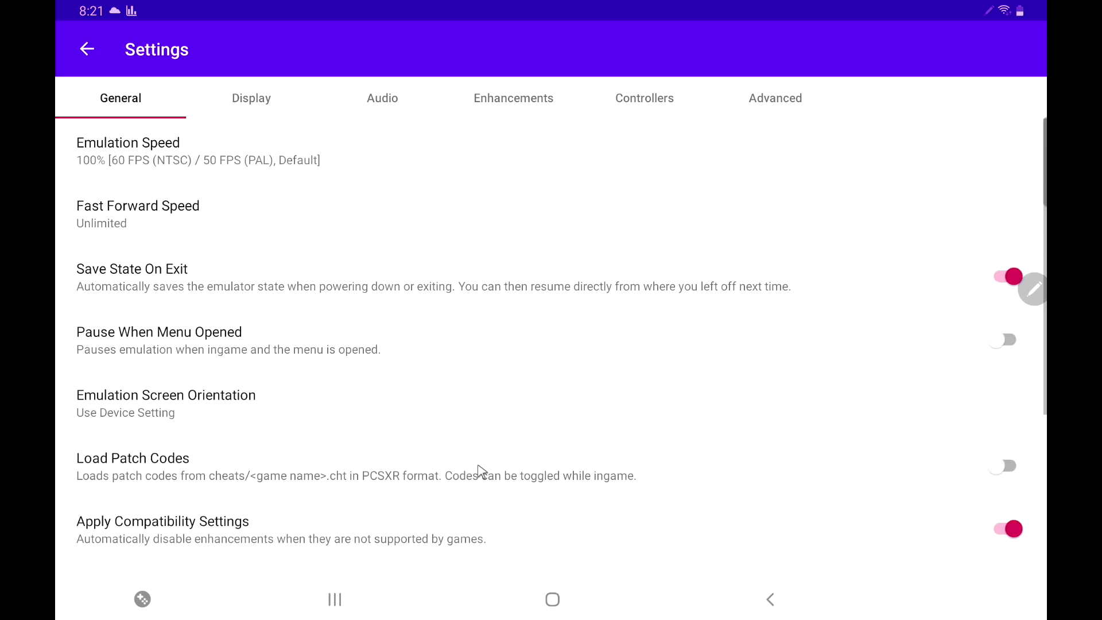
Examine the Aspect Ratio choices in the Display settings without changing the selection
left_click(241, 99)
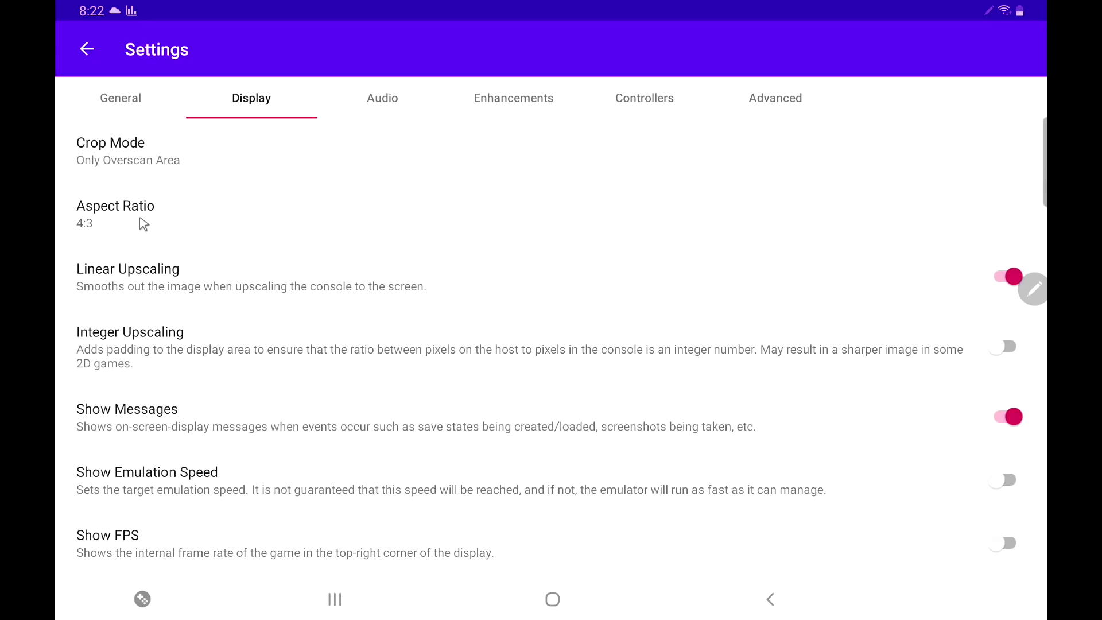
left_click(111, 210)
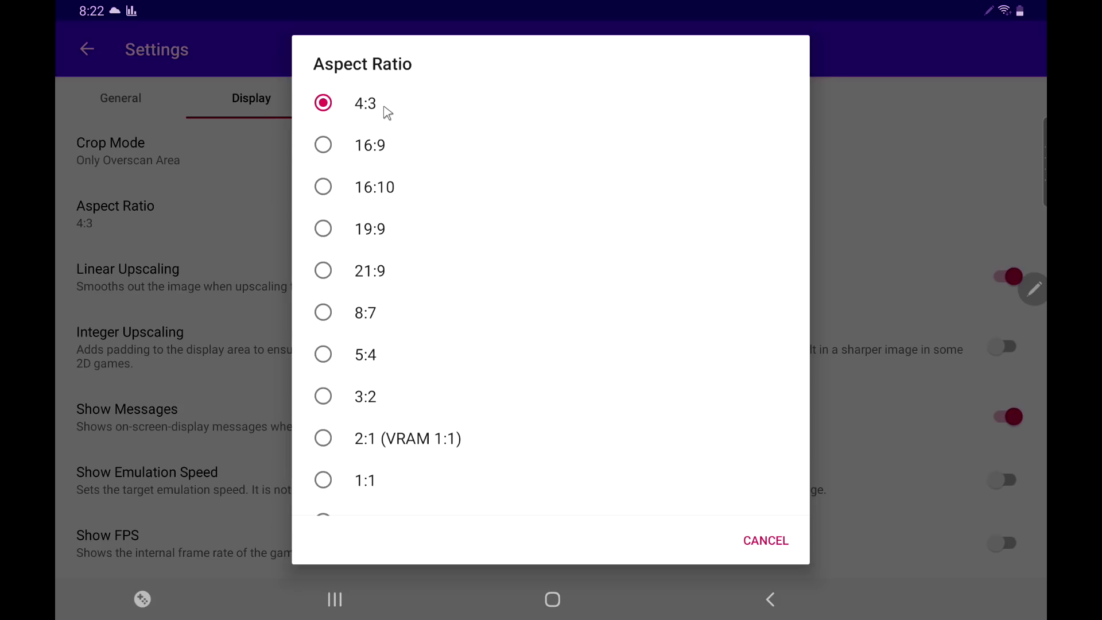
left_click(771, 540)
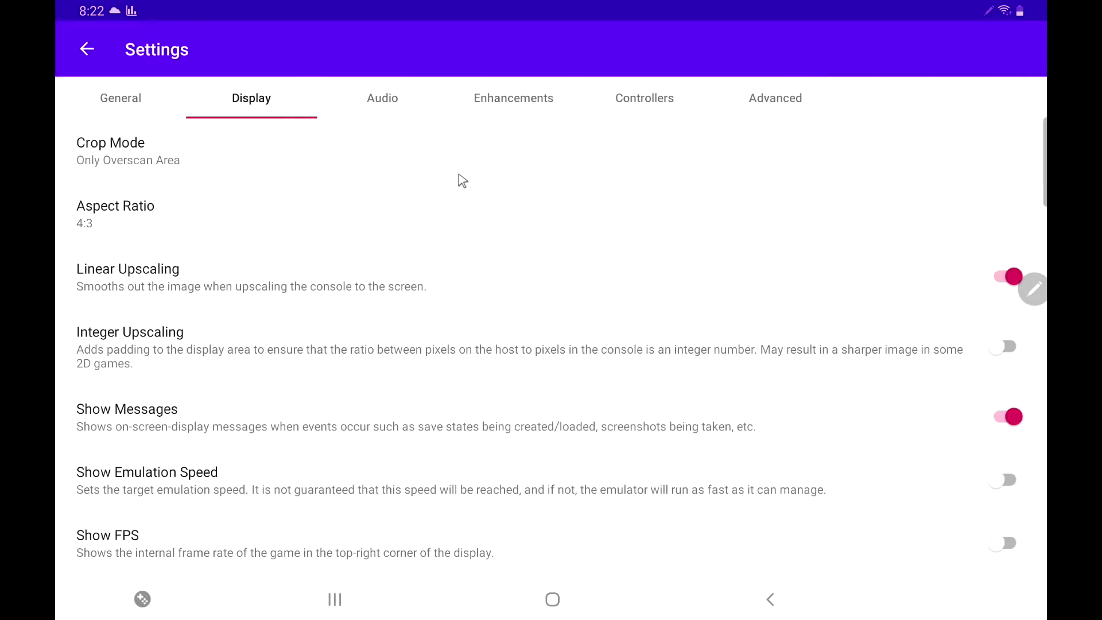
Set the Resolution Scale in the Enhancements settings to 5x (for 1080p)
left_click(530, 99)
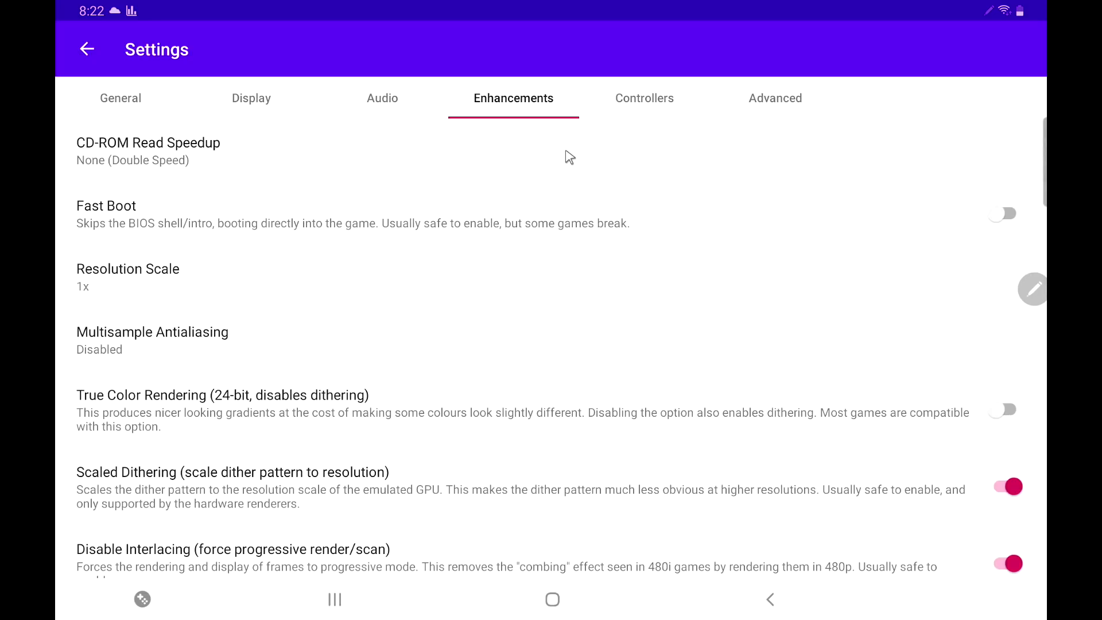
left_click(109, 290)
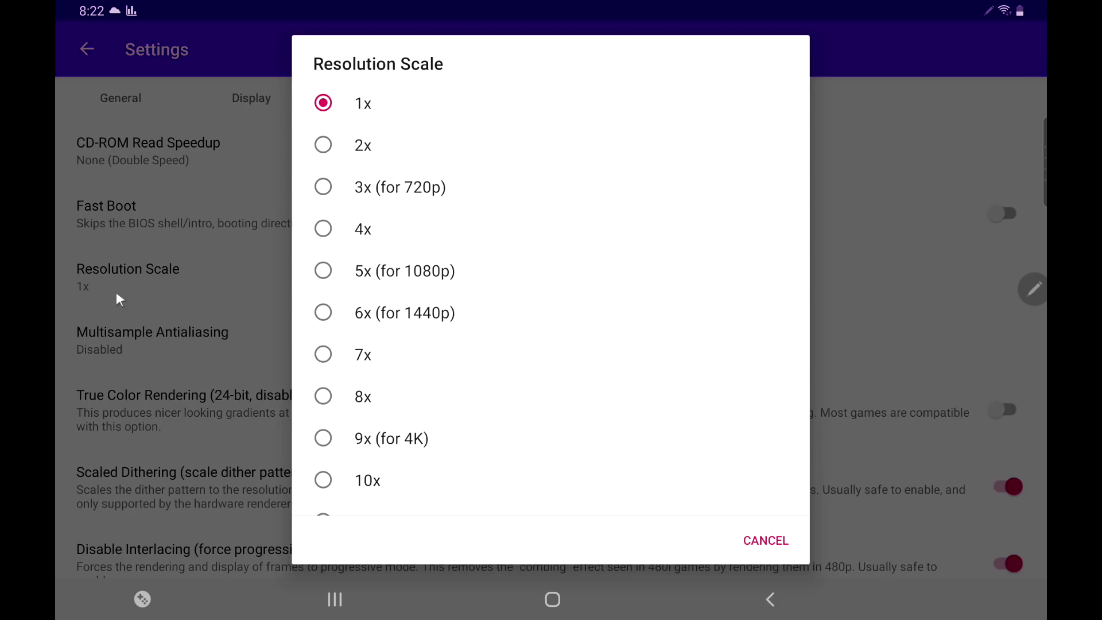
scroll(437, 287, "down", 5)
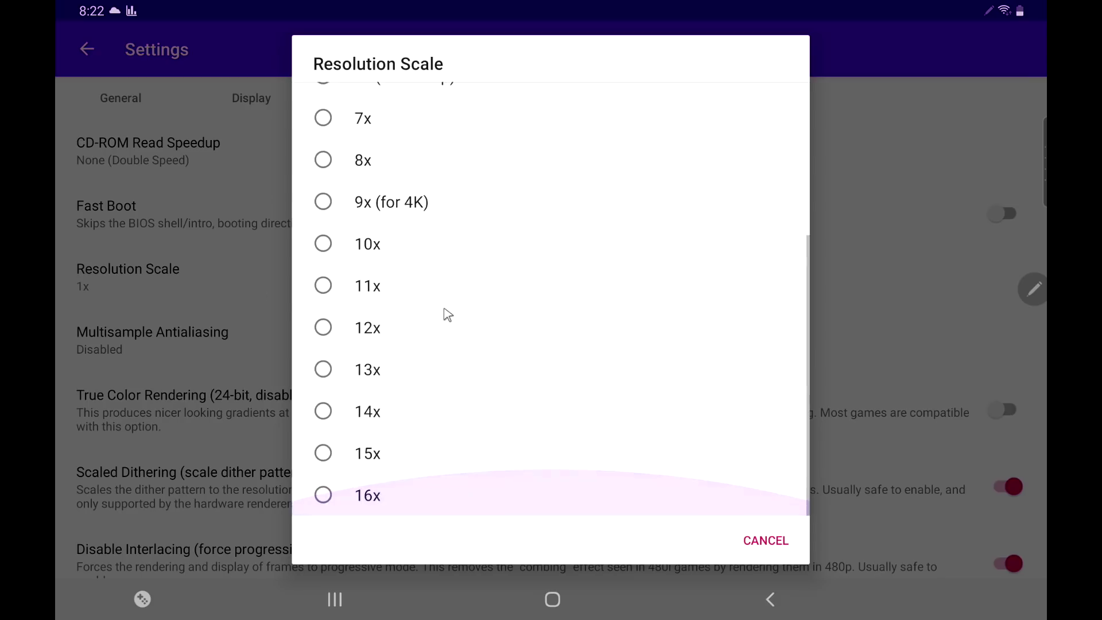
scroll(445, 311, "up", 5)
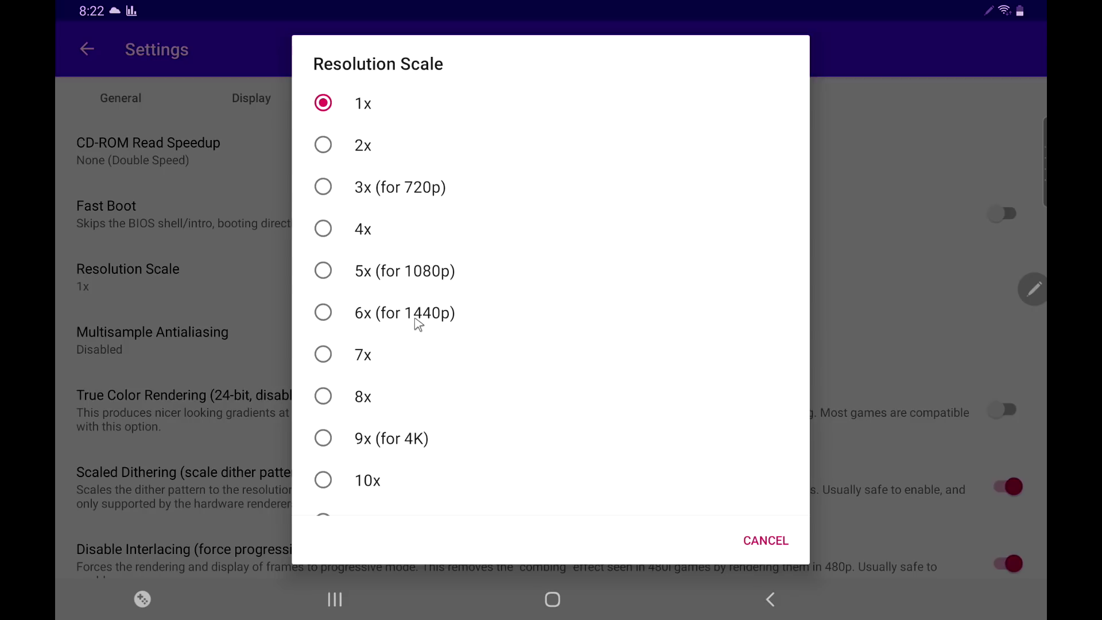
left_click(328, 272)
left_click(125, 281)
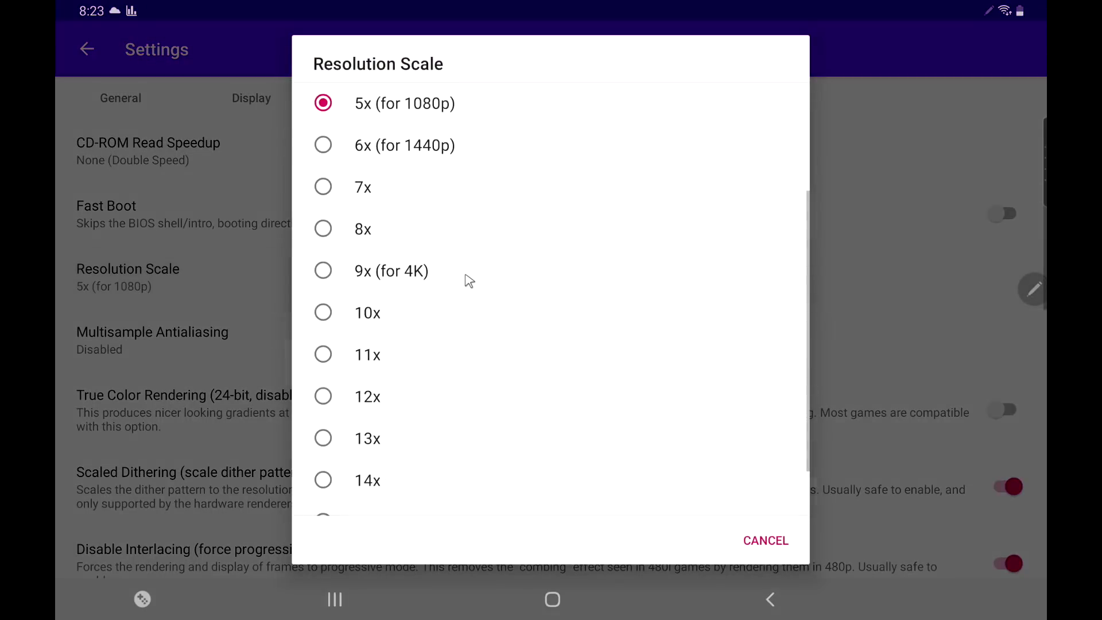
scroll(464, 294, "up", 4)
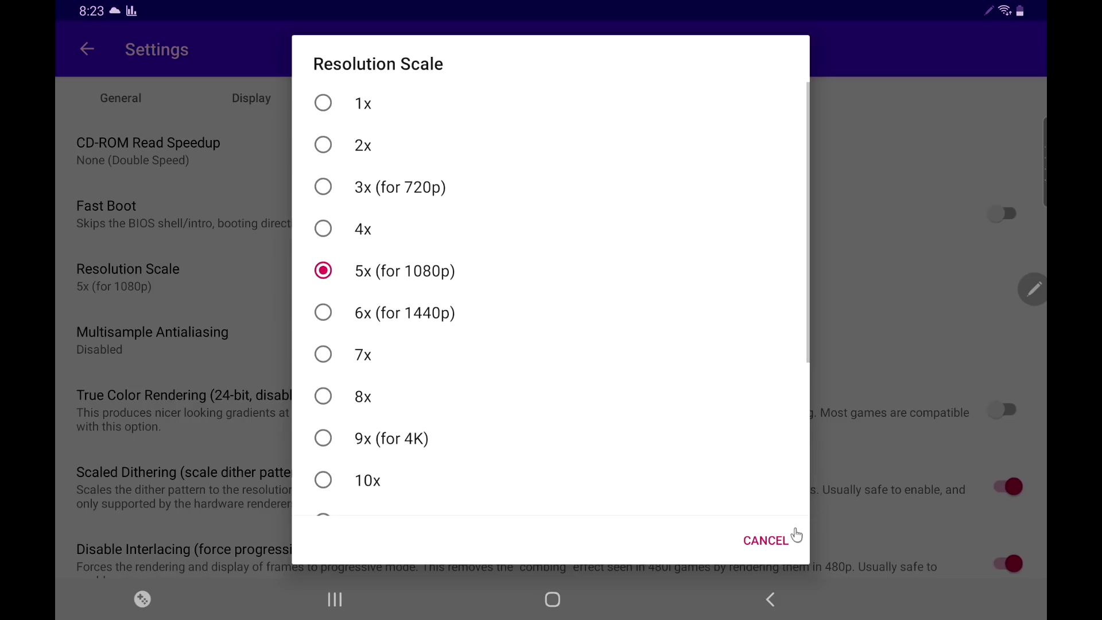
left_click(777, 542)
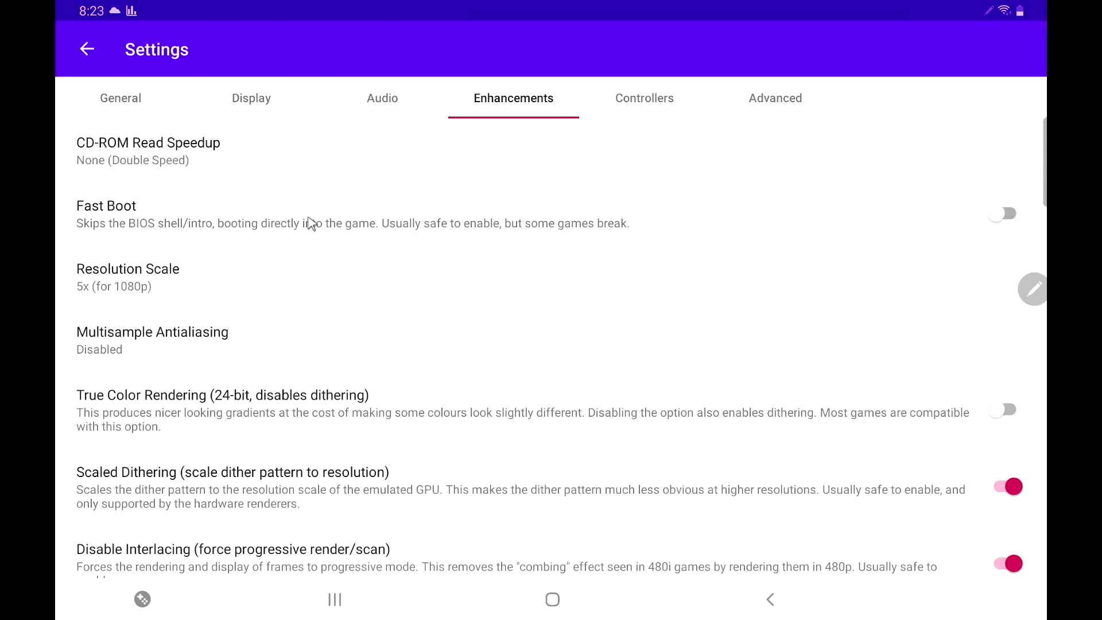
Enable Fast Boot and set Multisample Antialiasing to 2x MSAA
left_click(962, 220)
left_click(190, 330)
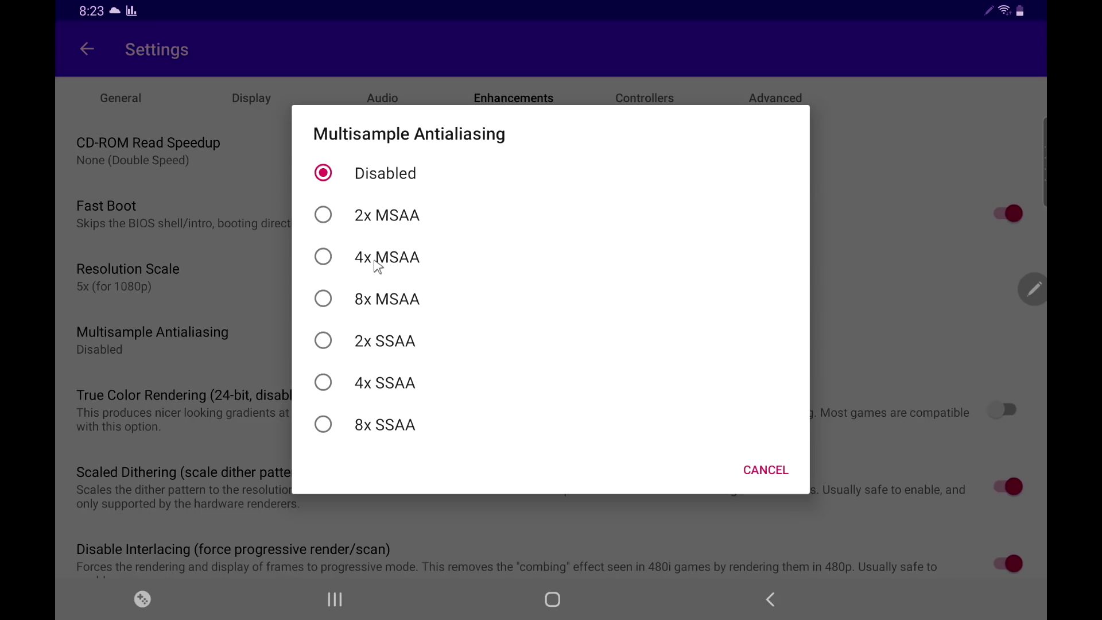
left_click(322, 219)
Set Texture Filtering in the Enhancements settings to Bilinear
scroll(275, 265, "down", 3)
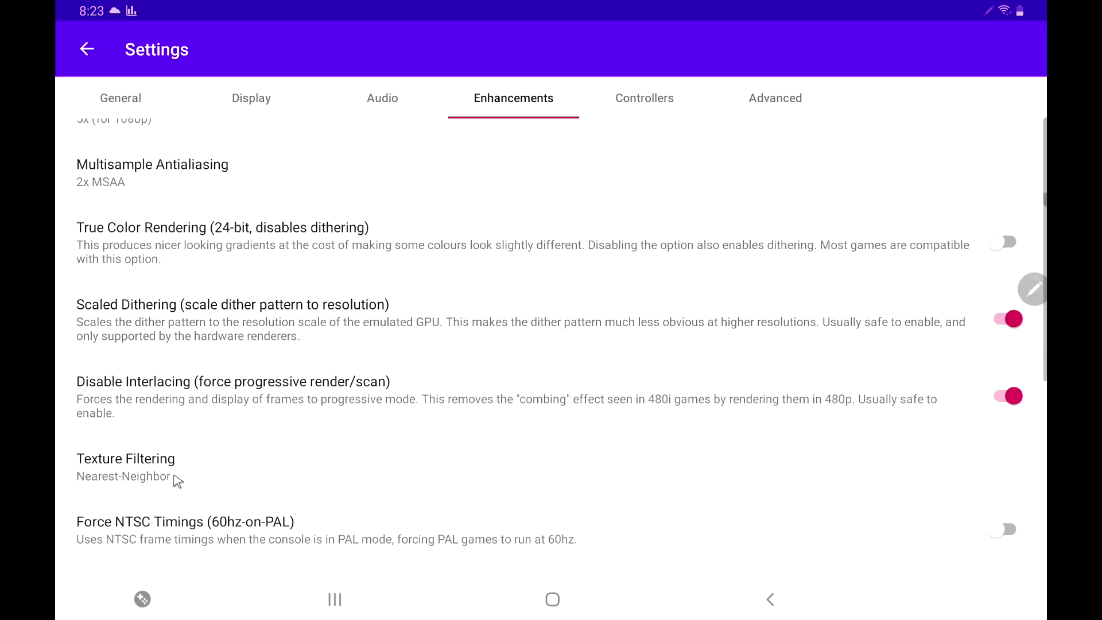
left_click(156, 480)
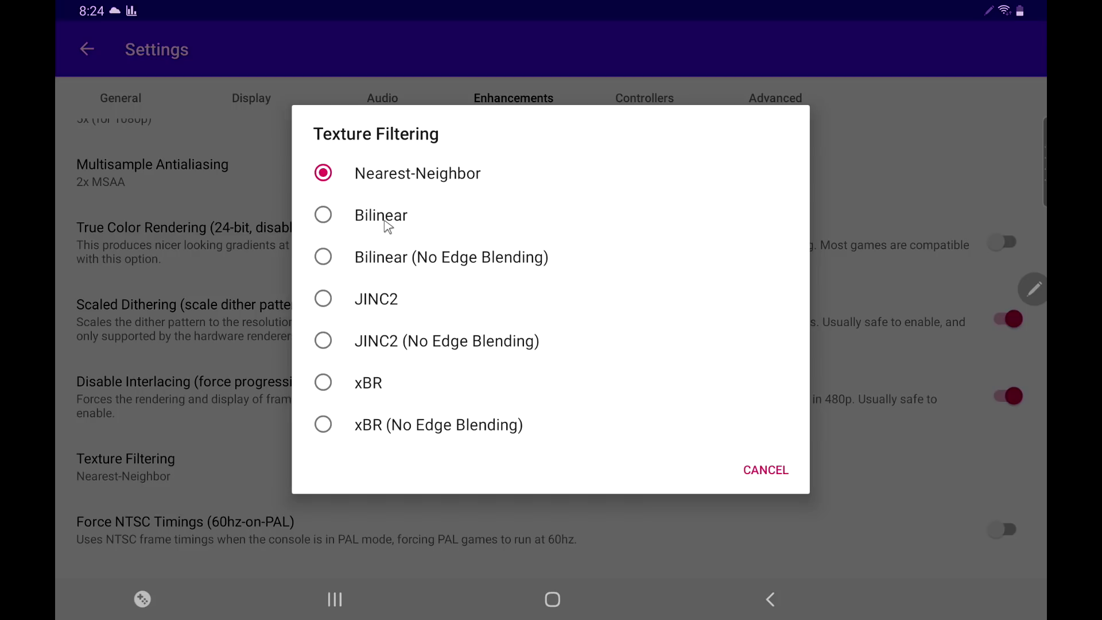
left_click(325, 218)
Review the Enhancements options from CD-ROM Read Speedup down to the PGXP corrections
scroll(421, 479, "up", 3)
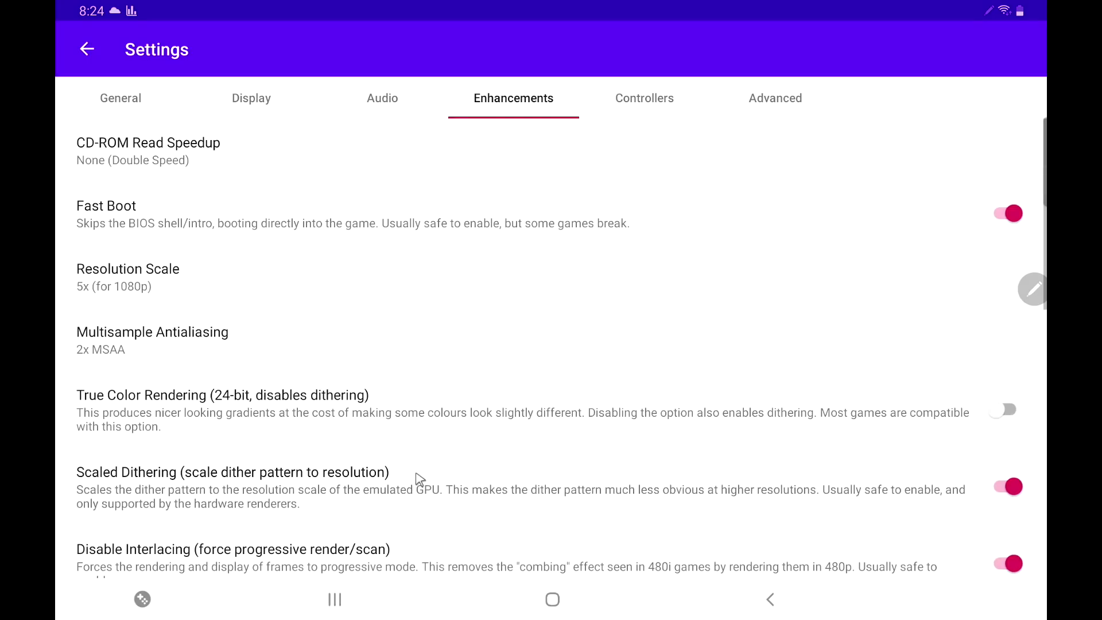
scroll(421, 479, "down", 10)
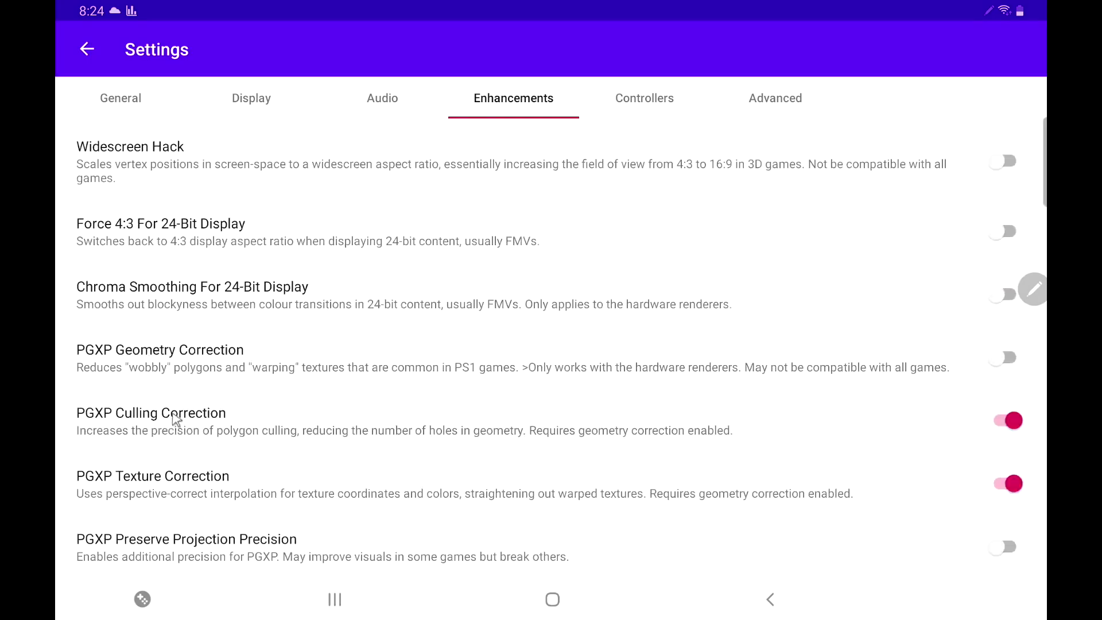
scroll(167, 405, "up", 4)
scroll(172, 402, "down", 3)
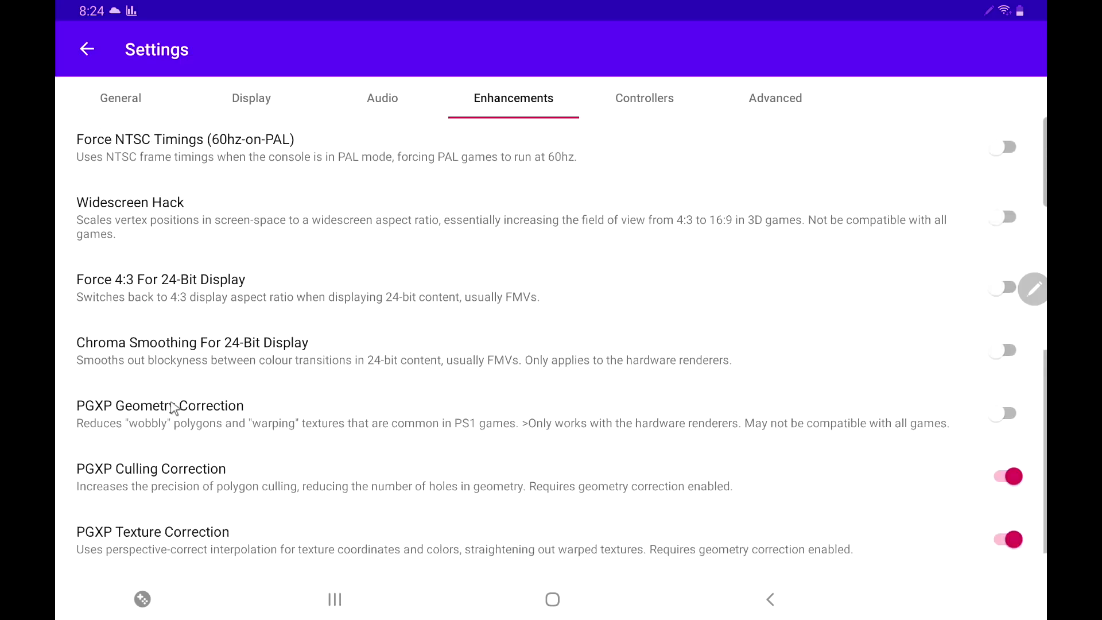
scroll(175, 409, "up", 4)
scroll(175, 409, "up", 5)
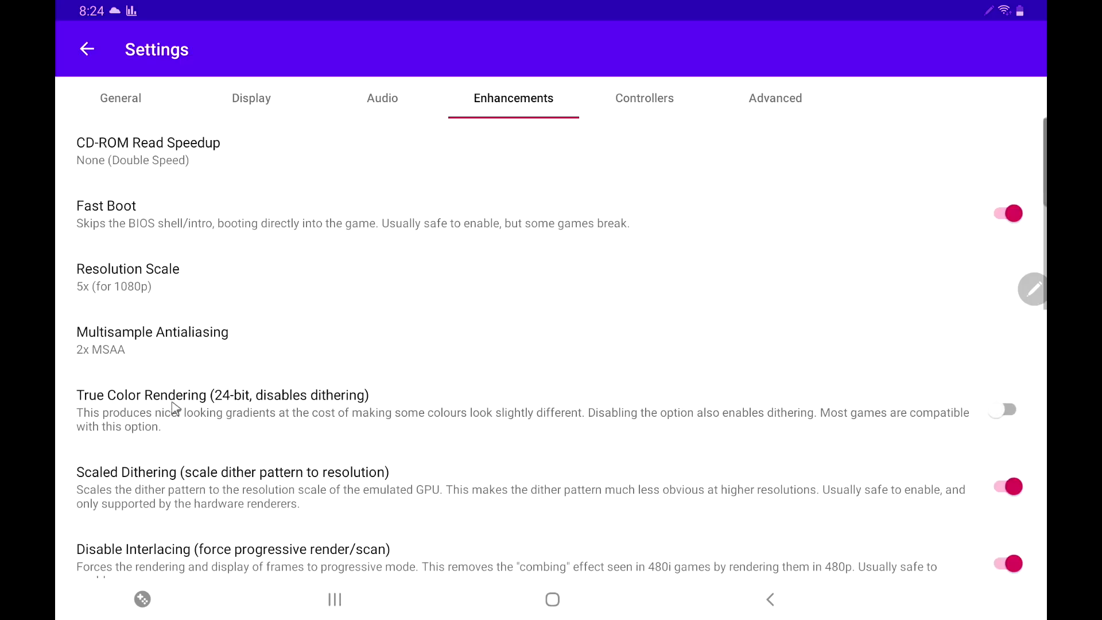
Examine the Controller Type choices and the Auto-Hide Touchscreen Controller option in the Controllers settings, and leave the settings
left_click(630, 107)
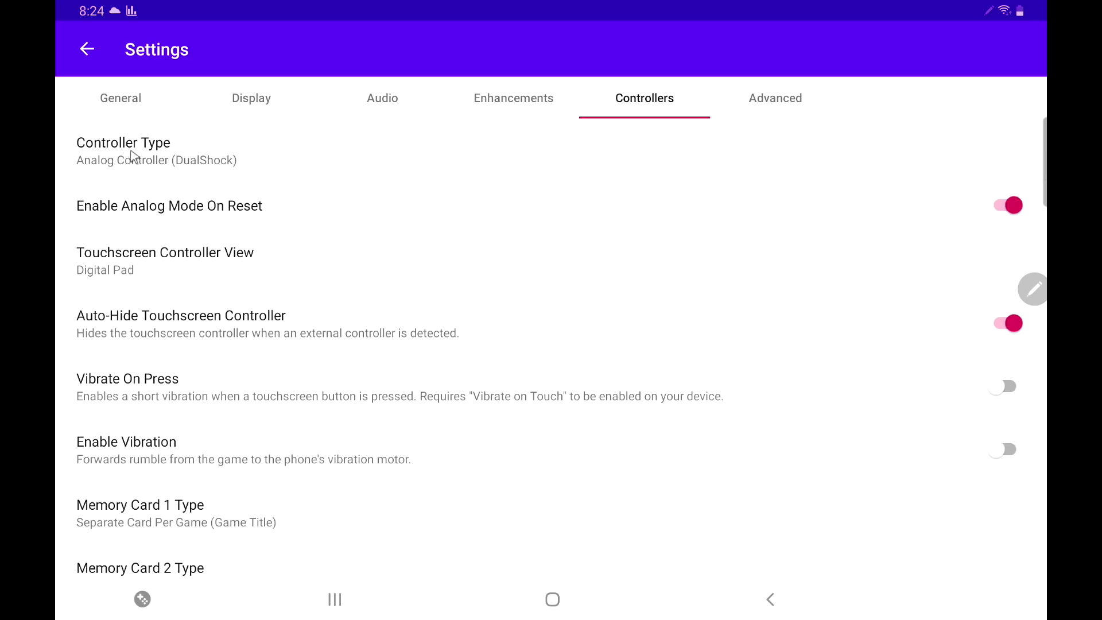
left_click(117, 157)
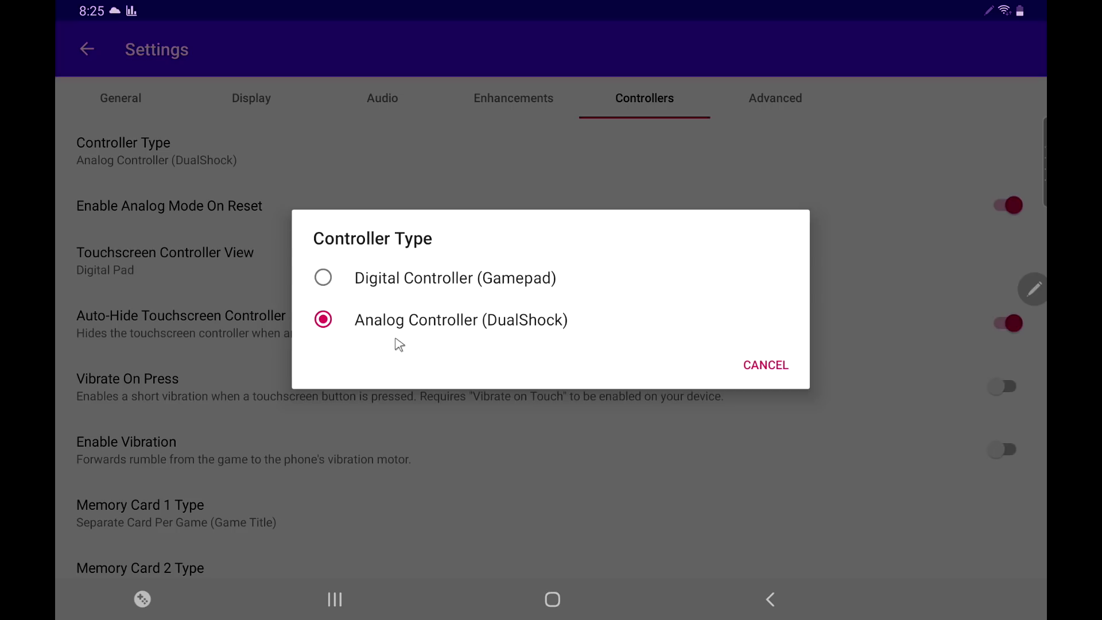
left_click(776, 368)
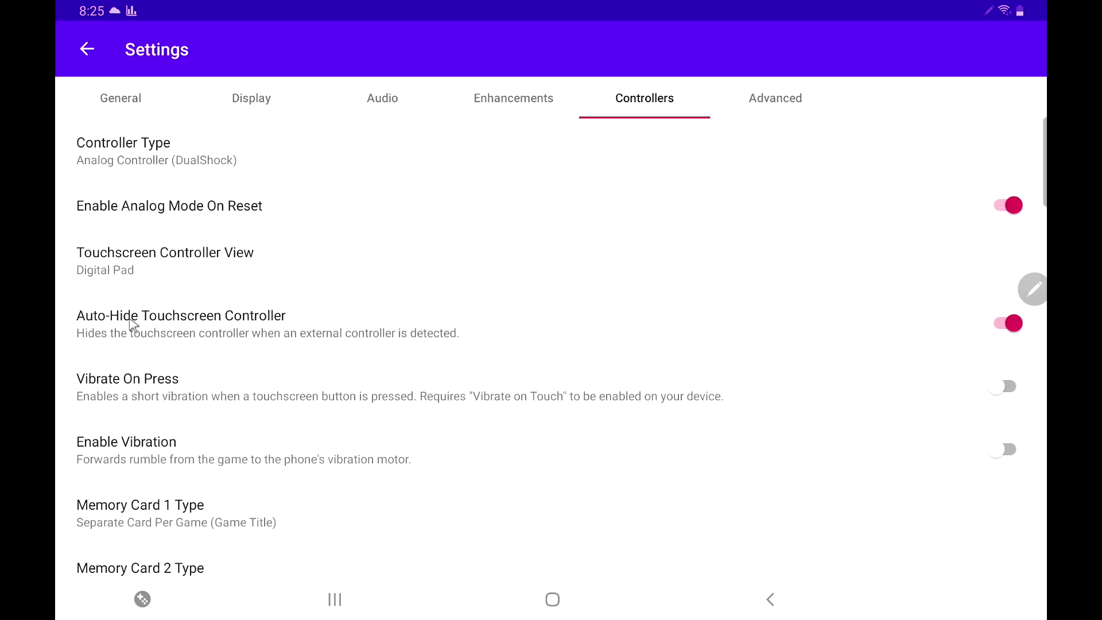
left_click(1014, 337)
left_click(976, 338)
left_click(949, 332)
left_click(947, 329)
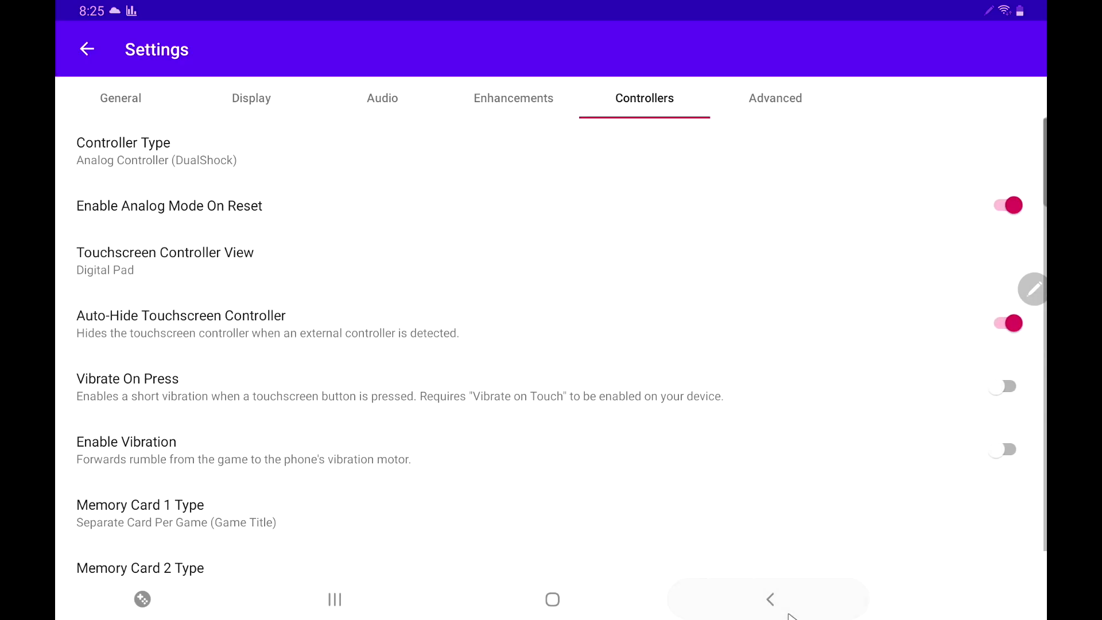
left_click(772, 600)
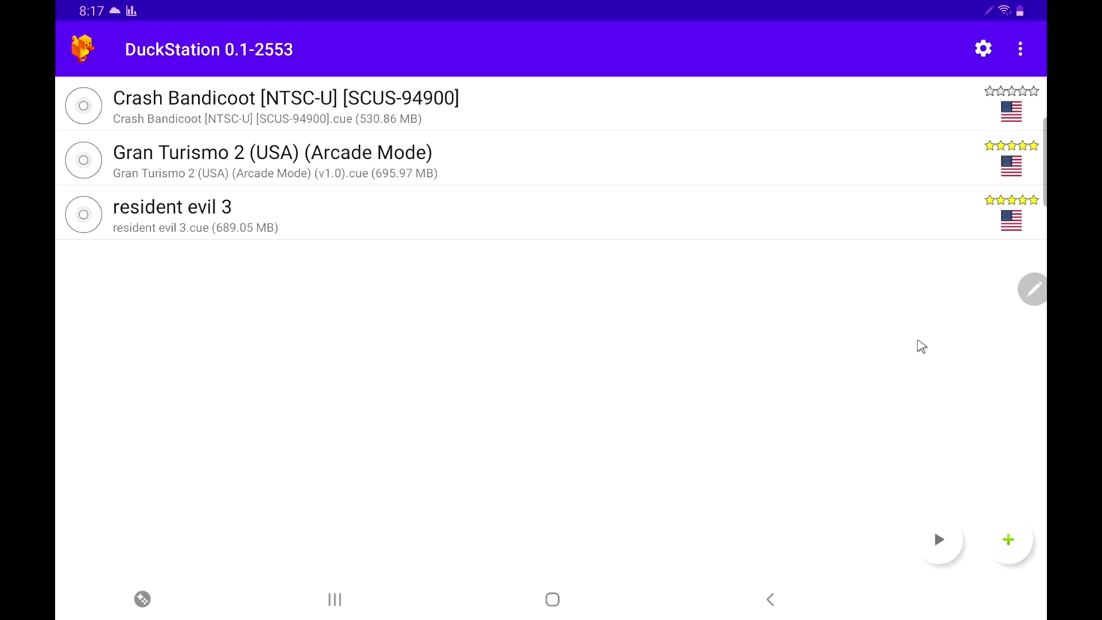
Start the game file Bloody Roar II.bin from the tablet's storage
left_click(941, 544)
left_click(1021, 48)
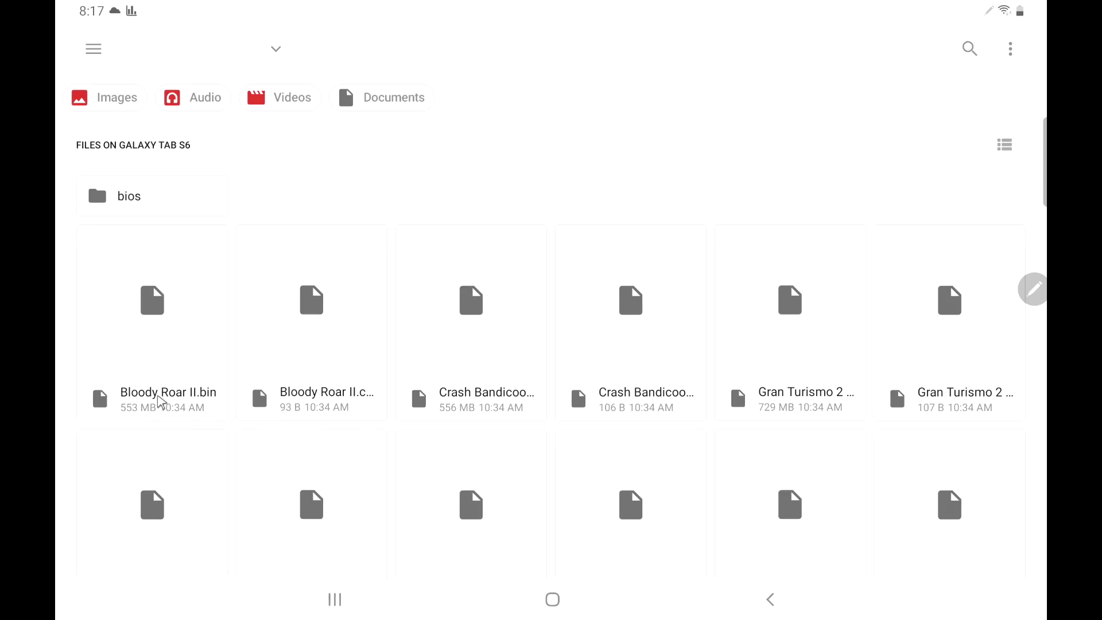
left_click(156, 359)
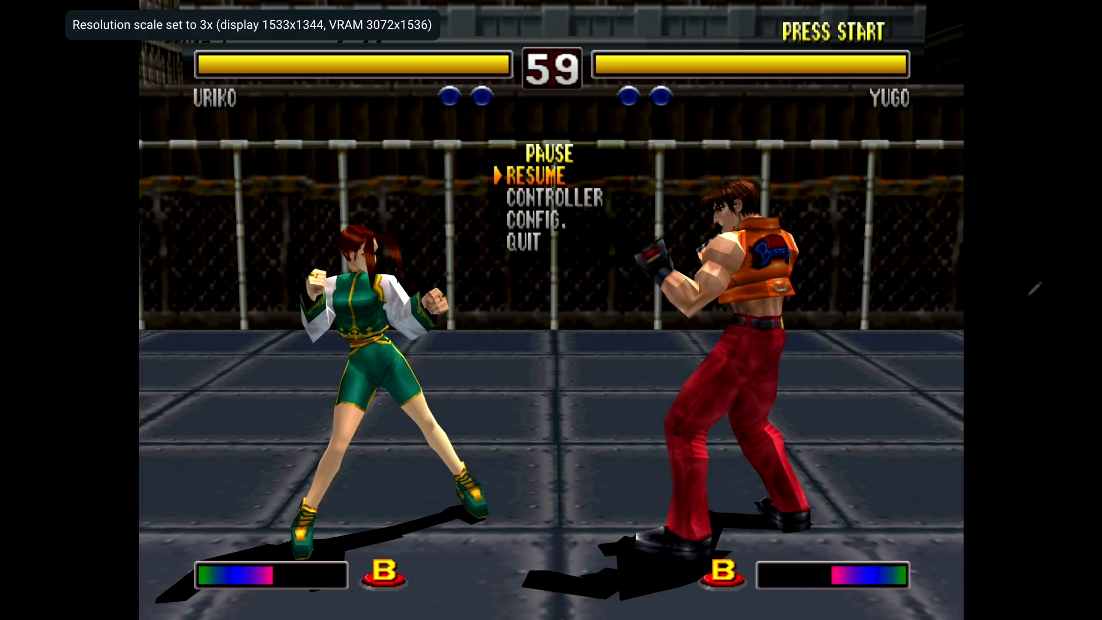
Set the Resolution Scale to 1x from within the running Bloody Roar II game
mouse_move(605, 601)
left_click(794, 610)
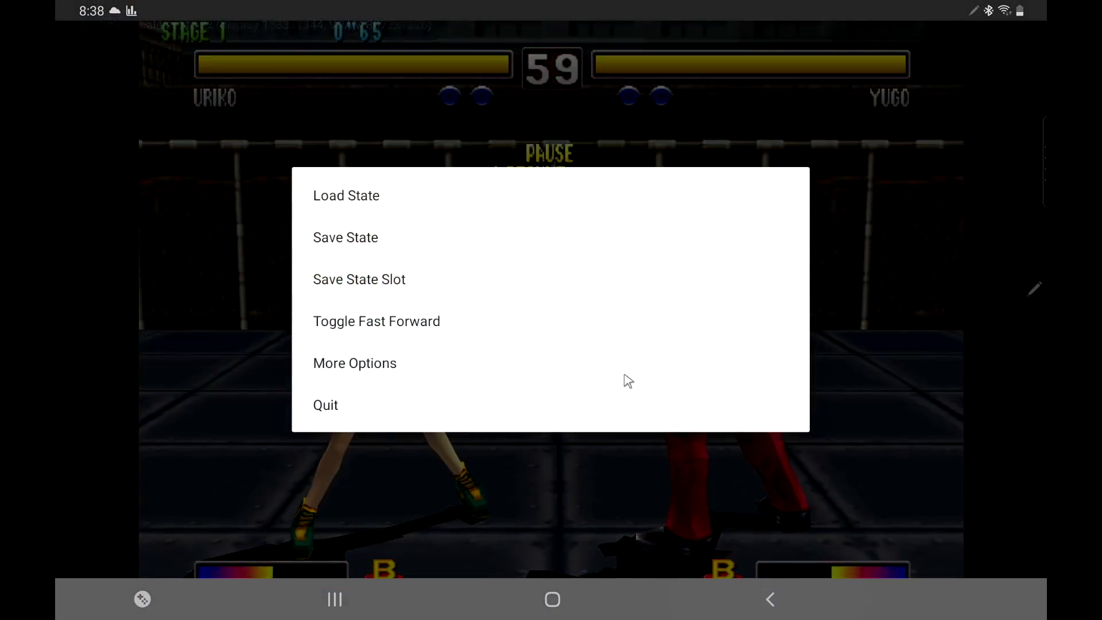
left_click(368, 366)
left_click(345, 341)
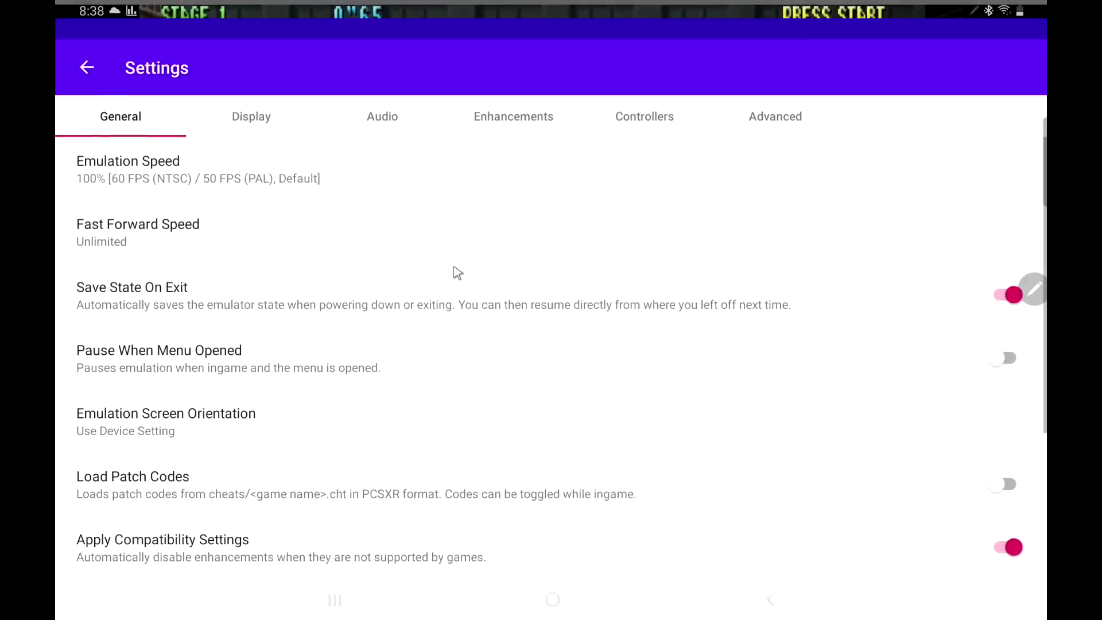
left_click(513, 103)
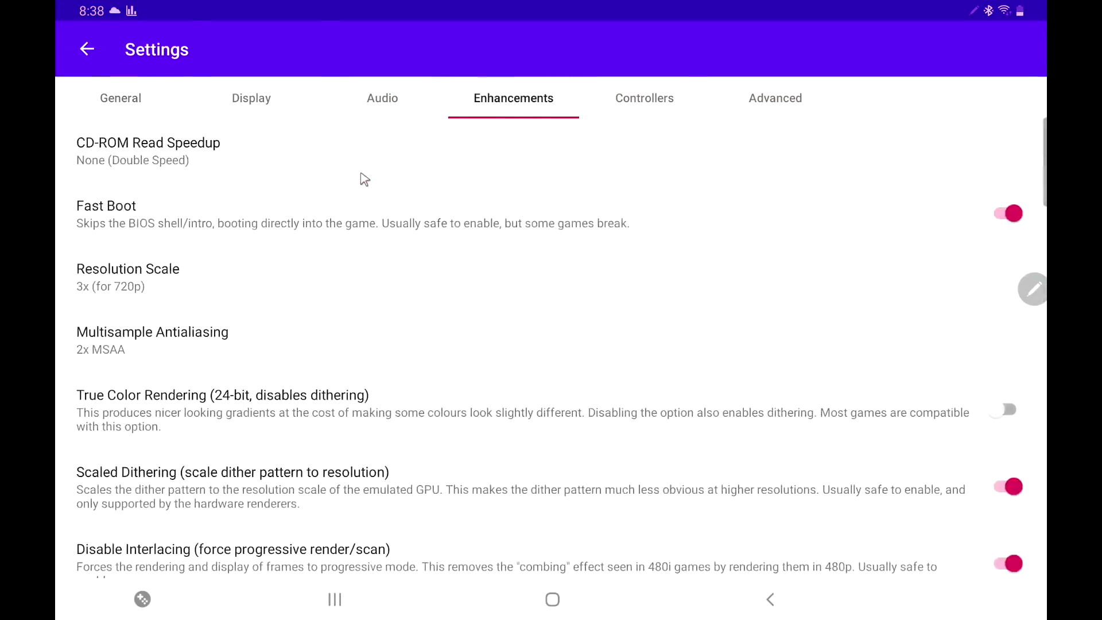
left_click(161, 294)
scroll(362, 150, "up", 2)
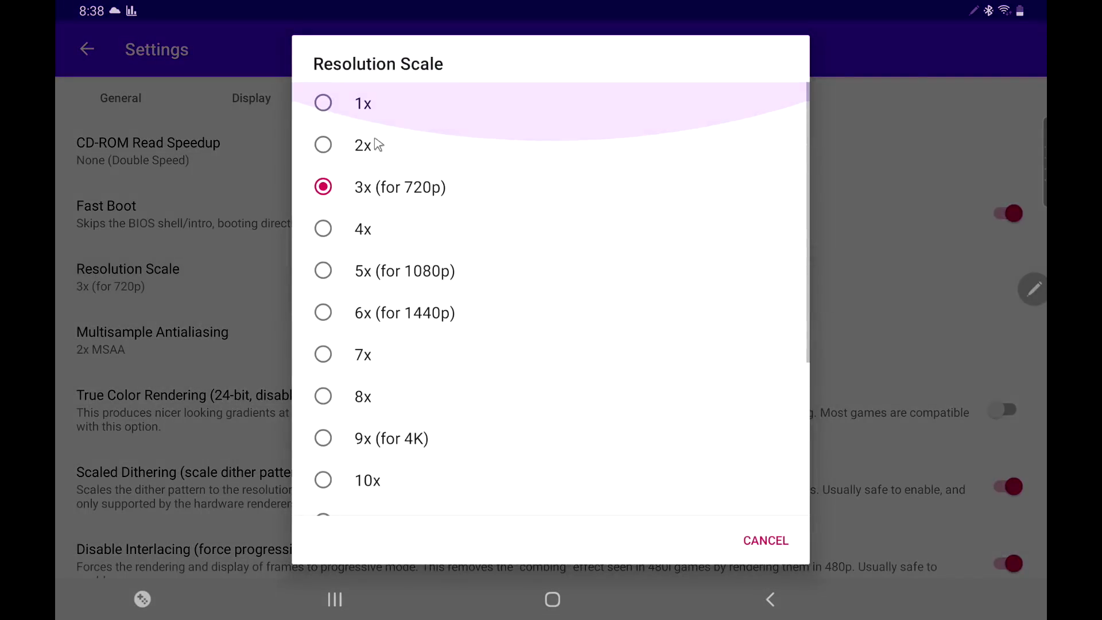
left_click(371, 109)
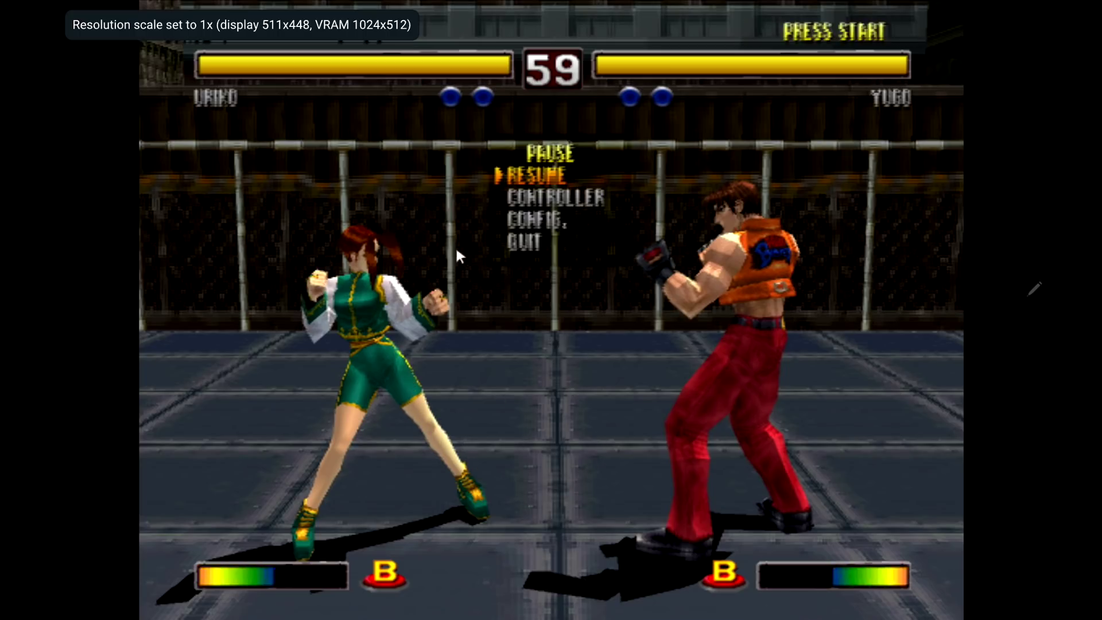
Set the running game's Resolution Scale to 3x (for 720p) and return to the game
mouse_move(683, 589)
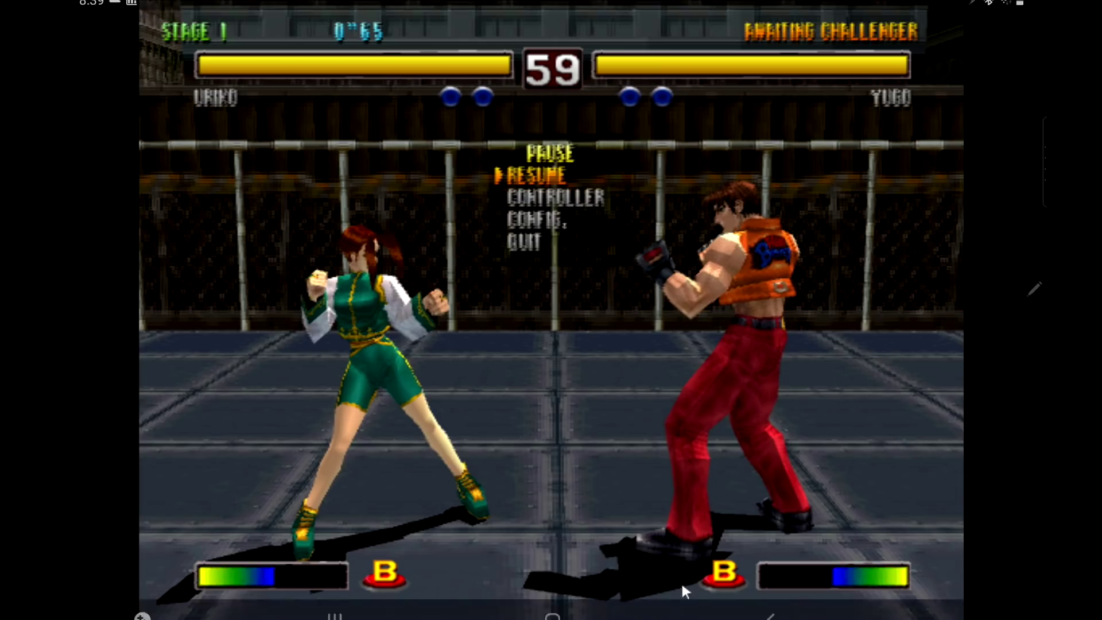
left_click(769, 600)
left_click(384, 362)
left_click(402, 341)
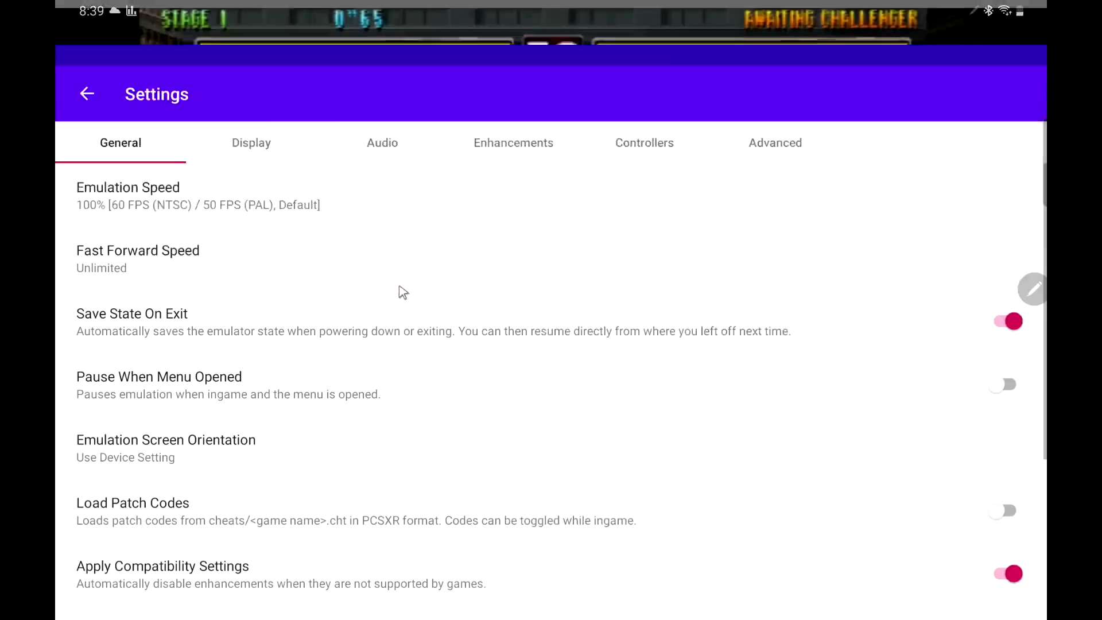
left_click(517, 101)
left_click(184, 275)
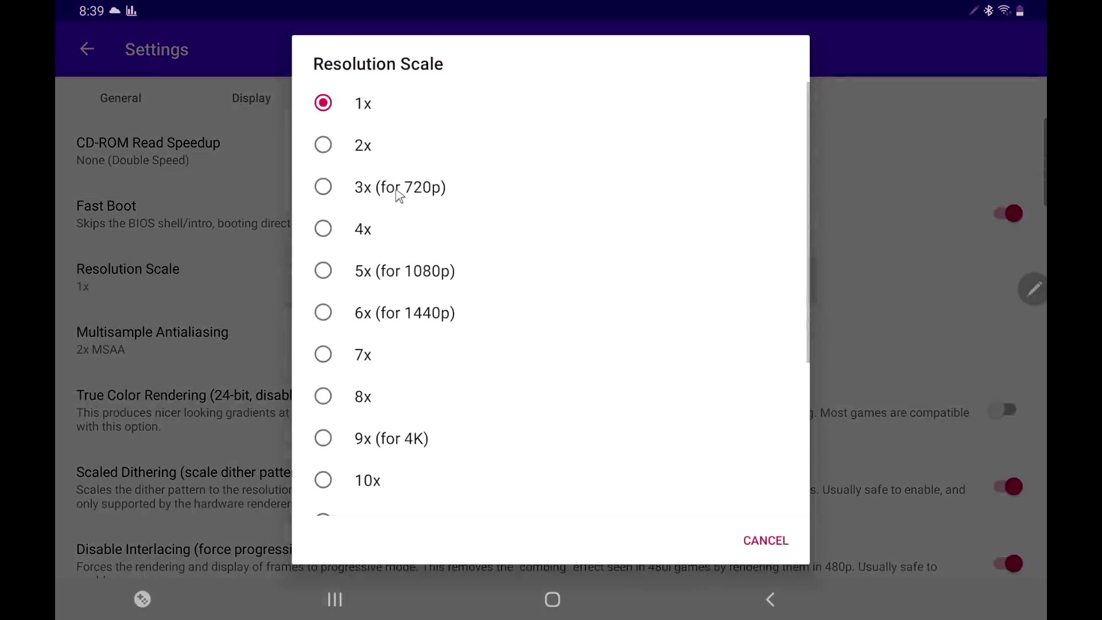
left_click(397, 187)
left_click(769, 600)
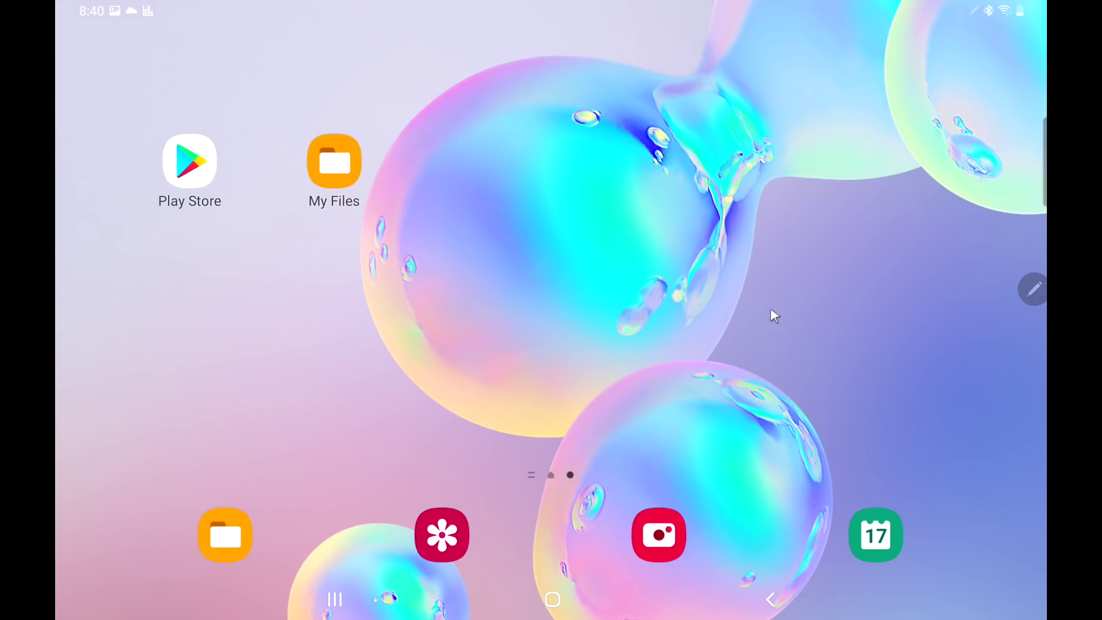
Open the tablet's list of installed apps from the home screen
scroll(772, 307, "down", 1)
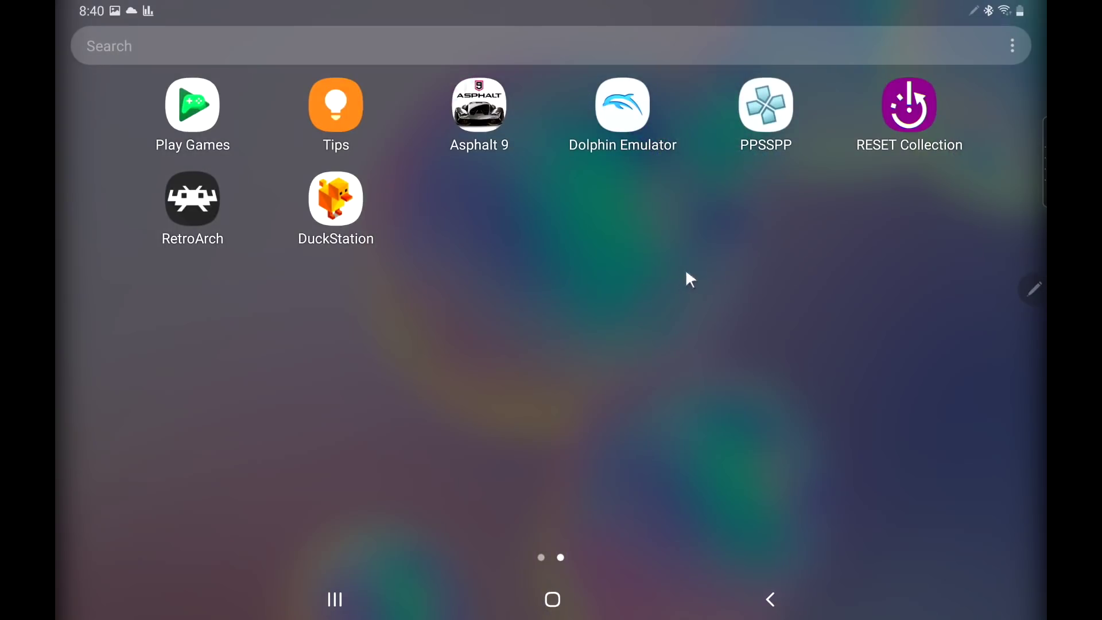